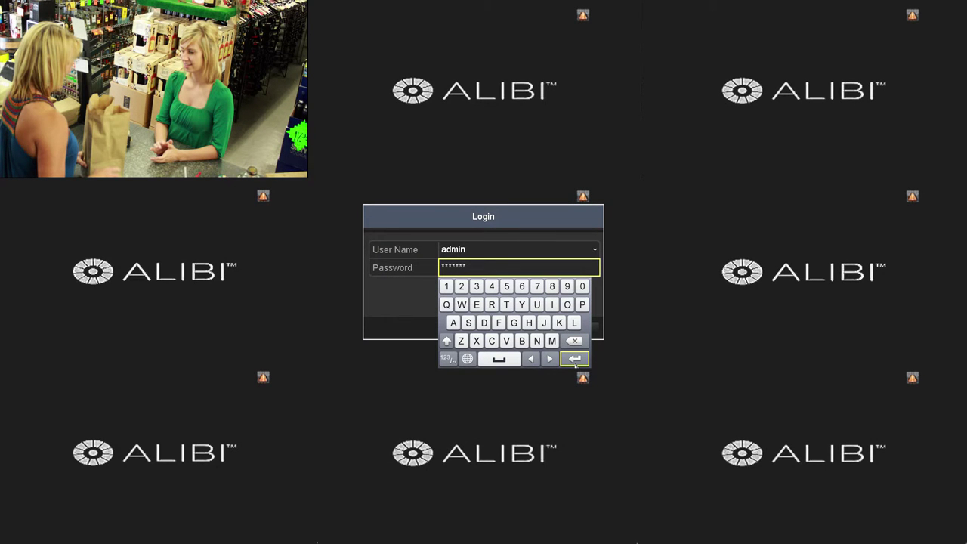
- Log in as administrator and view Configuration > Network, where the IPv4 address is 192.168.1.11
{"action": "left_click", "coordinate": [575, 360]}
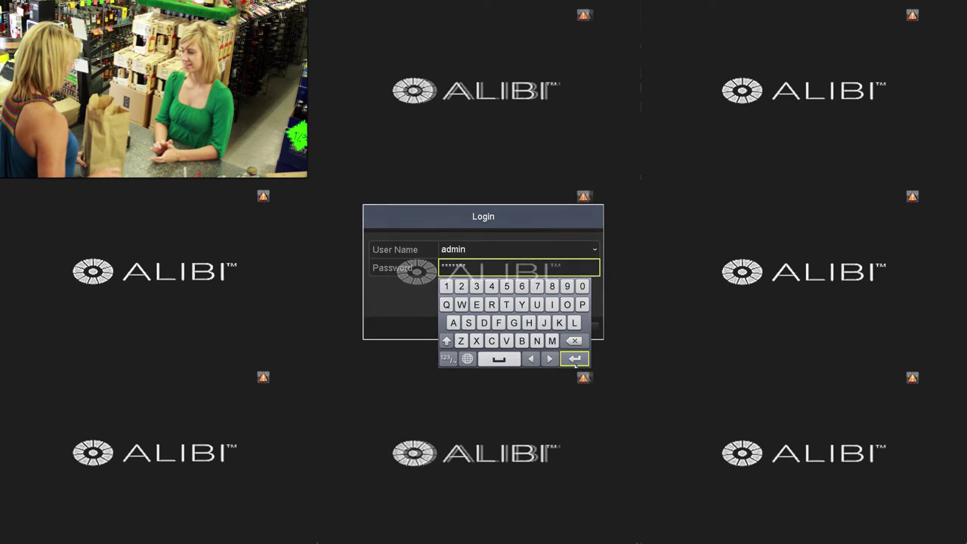
{"action": "right_click", "coordinate": [465, 242]}
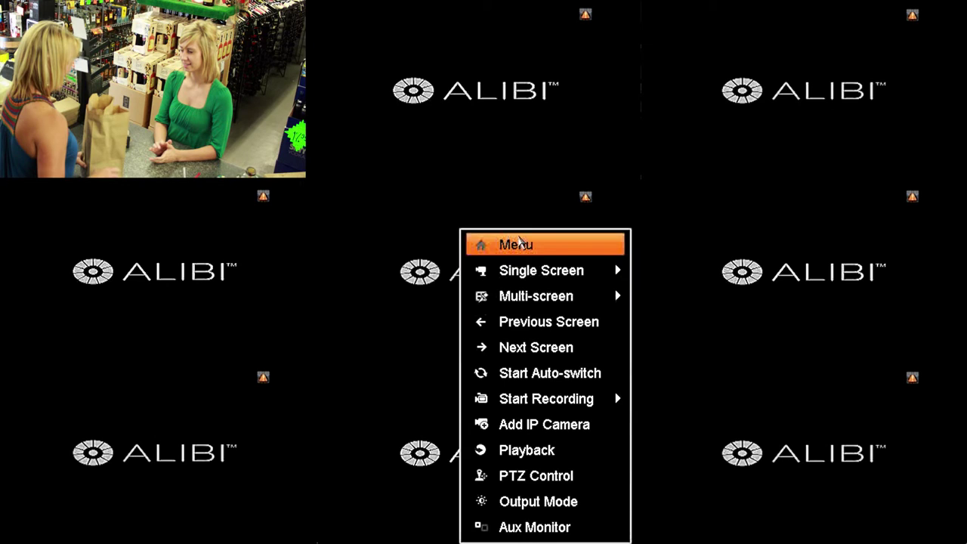
{"action": "left_click", "coordinate": [520, 242]}
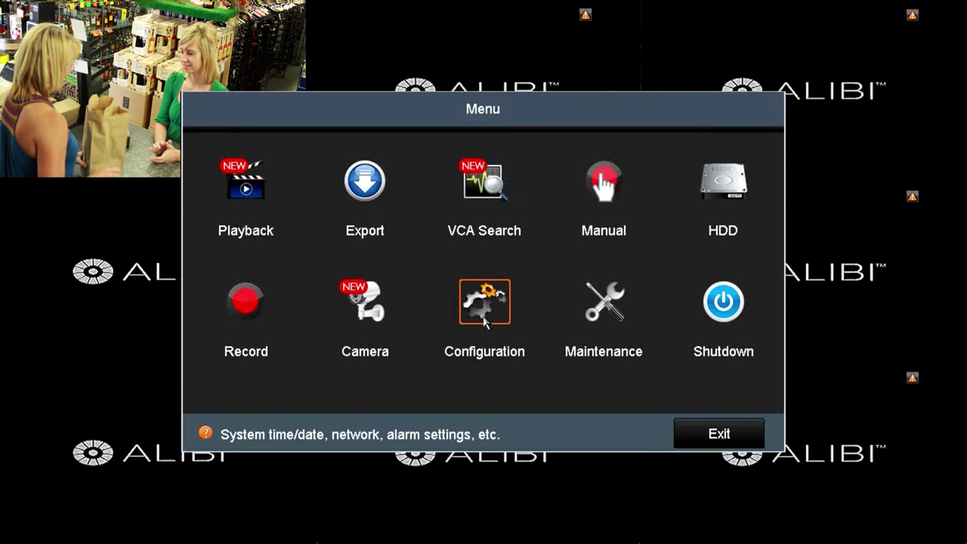
{"action": "left_click", "coordinate": [485, 302]}
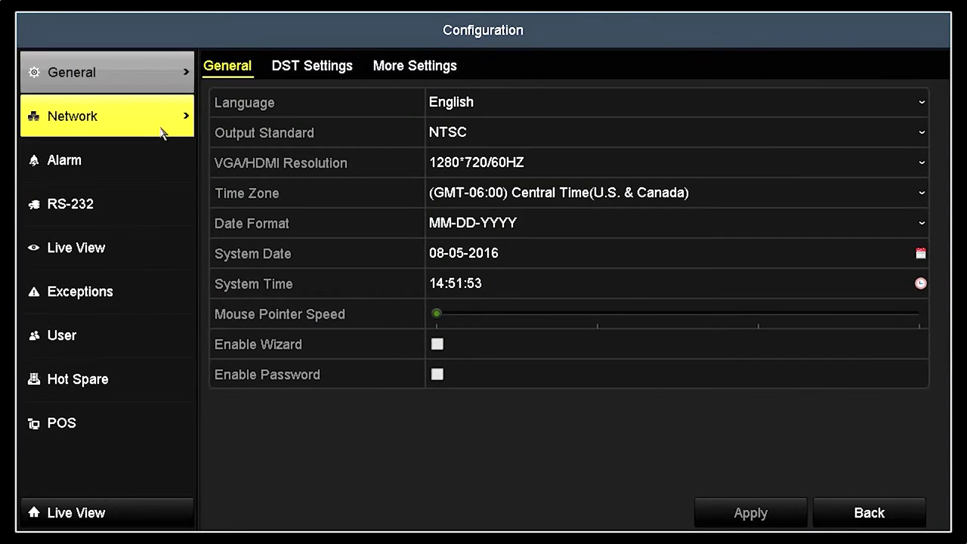
{"action": "left_click", "coordinate": [161, 132]}
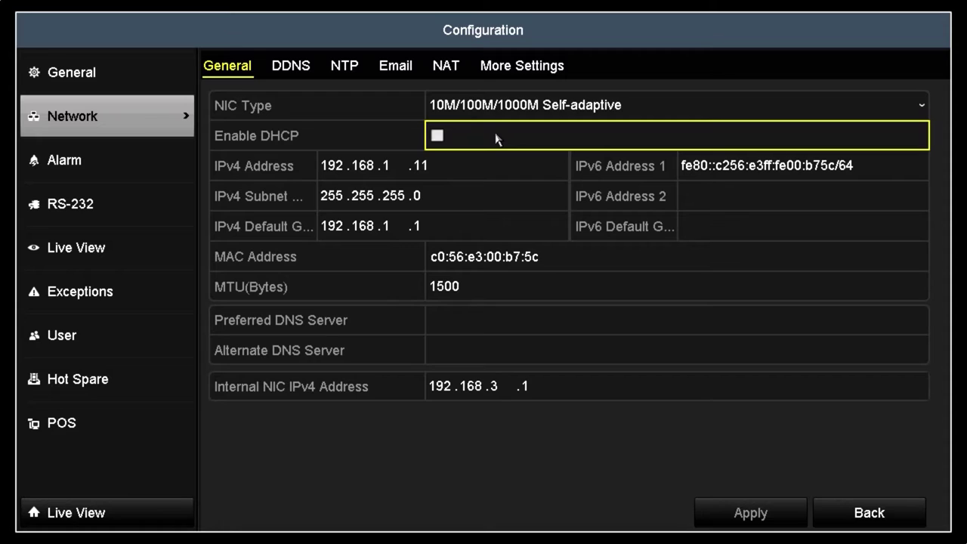
{"action": "left_click", "coordinate": [492, 166]}
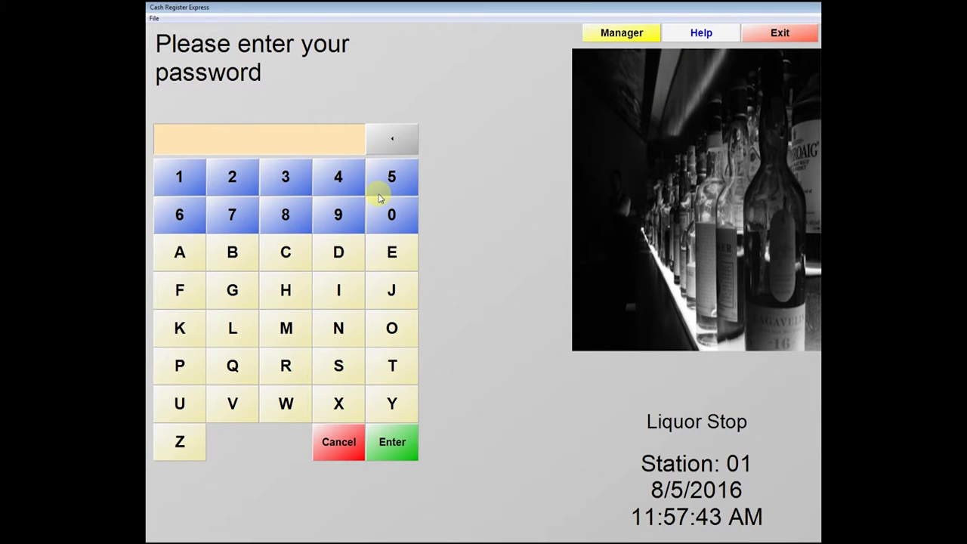
- Sign in to the register with the cashier password and open Options > Setup > Setup Screen
{"action": "type", "text": "*****"}
{"action": "key", "text": "Return"}
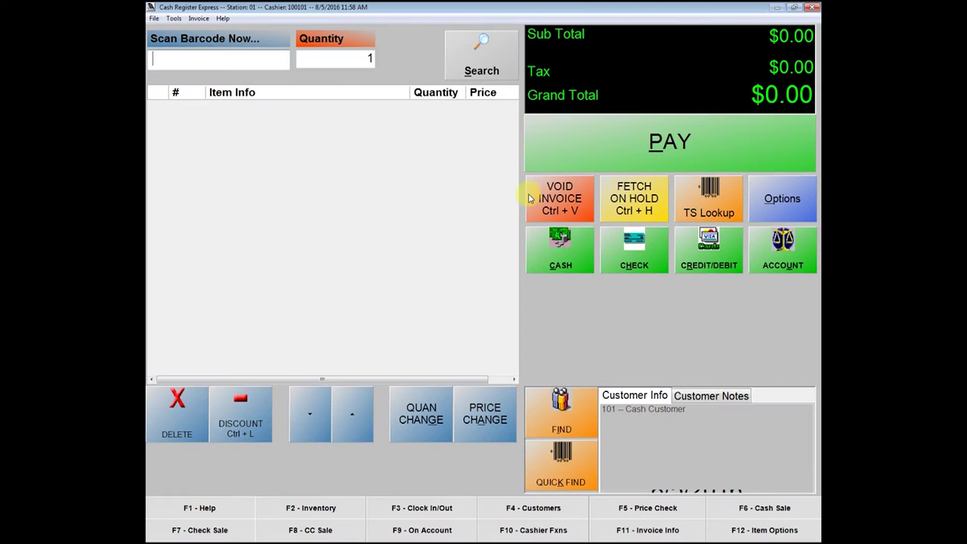
{"action": "left_click", "coordinate": [787, 193]}
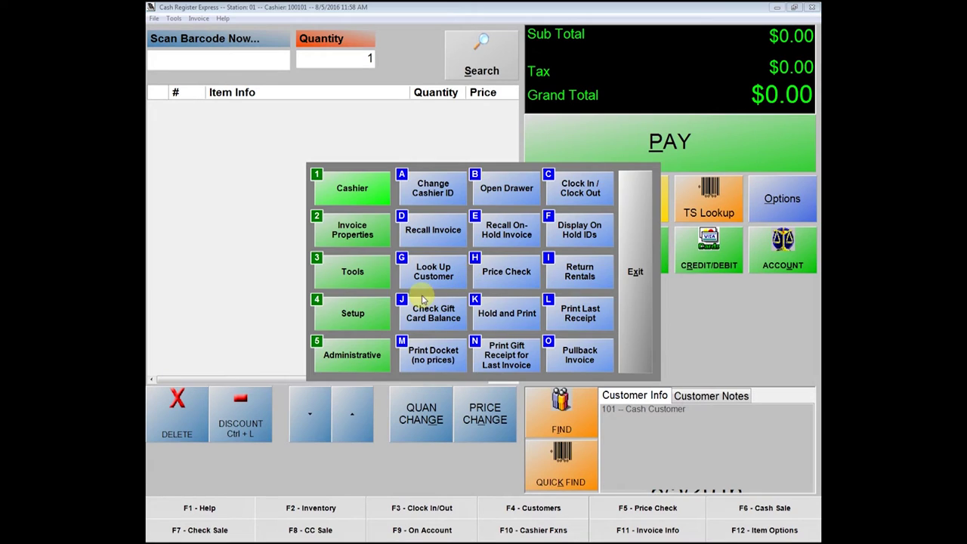
{"action": "left_click", "coordinate": [350, 309]}
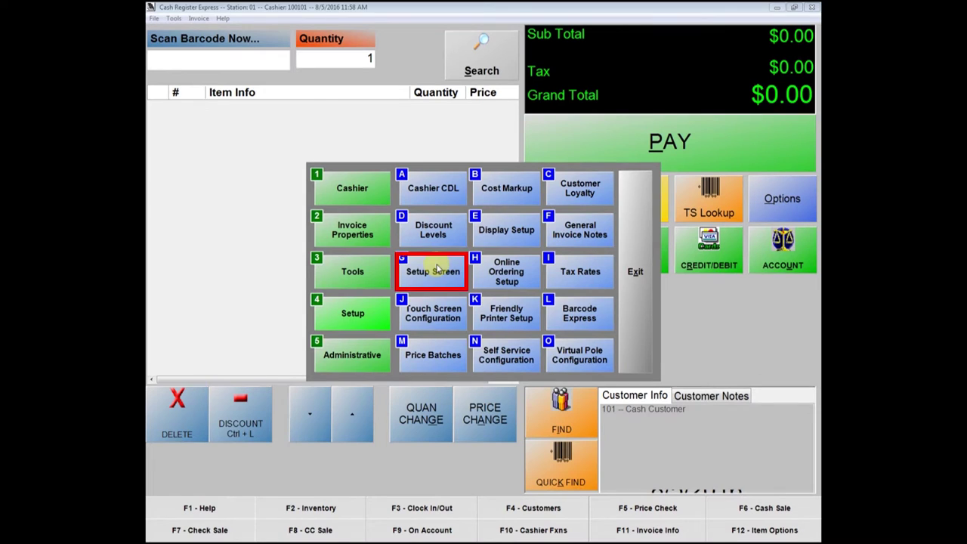
{"action": "left_click", "coordinate": [437, 269]}
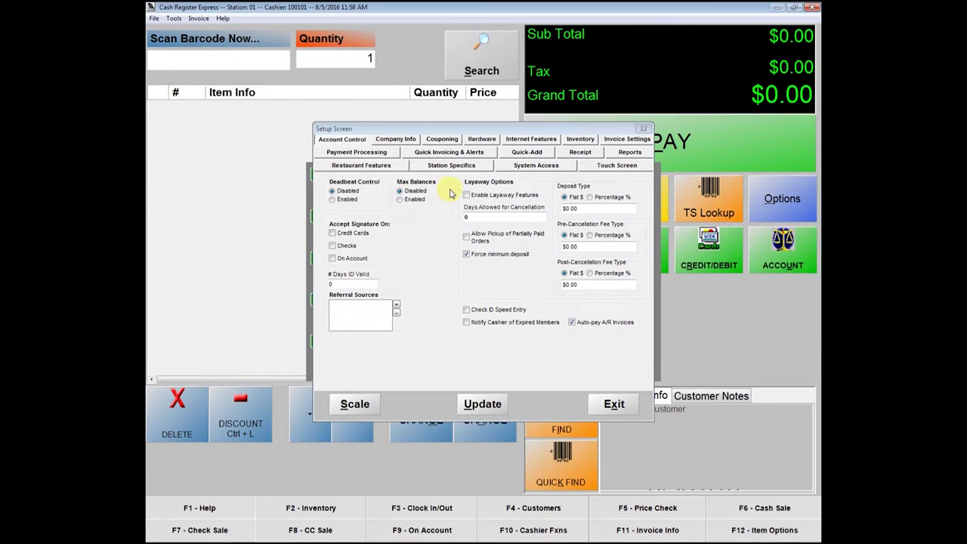
- Save the Hardware page 2 DVR settings (TCP/IP, 192.168.1.11, port 10000) and close the setup windows
{"action": "left_click", "coordinate": [480, 141]}
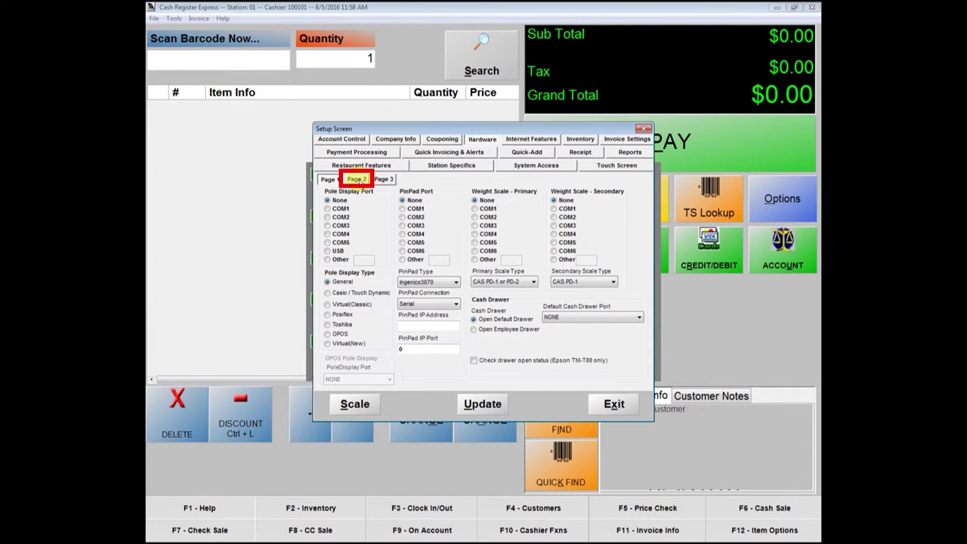
{"action": "left_click", "coordinate": [357, 180]}
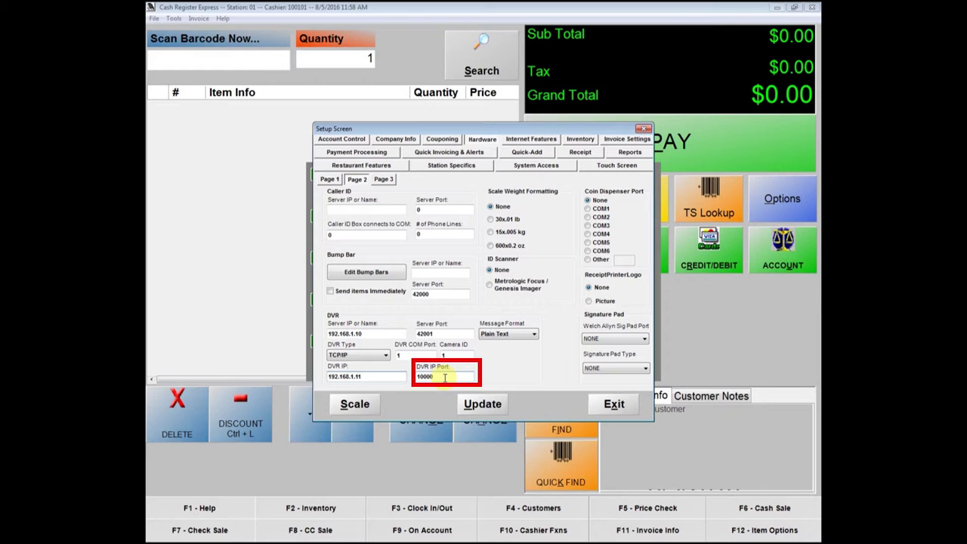
{"action": "left_click", "coordinate": [482, 404]}
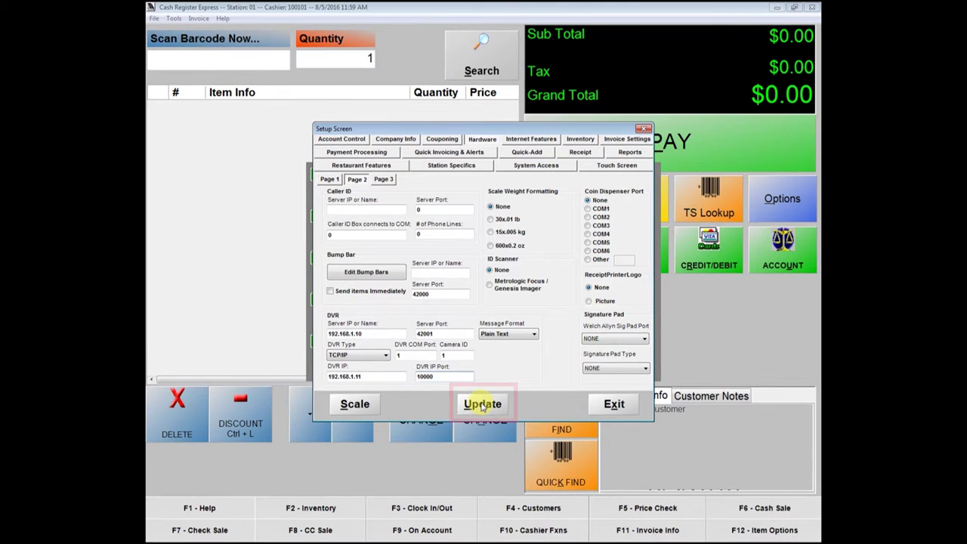
{"action": "left_click", "coordinate": [481, 404]}
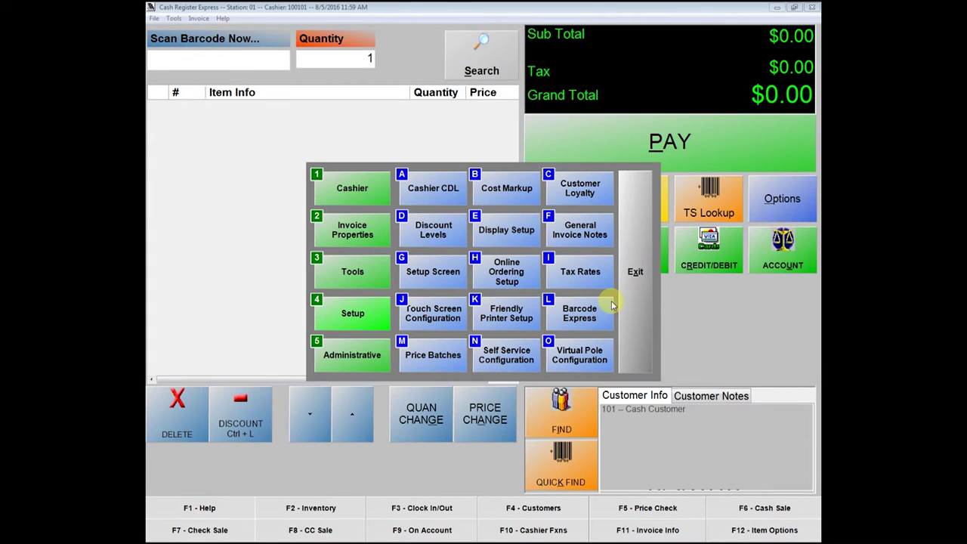
{"action": "left_click", "coordinate": [635, 295]}
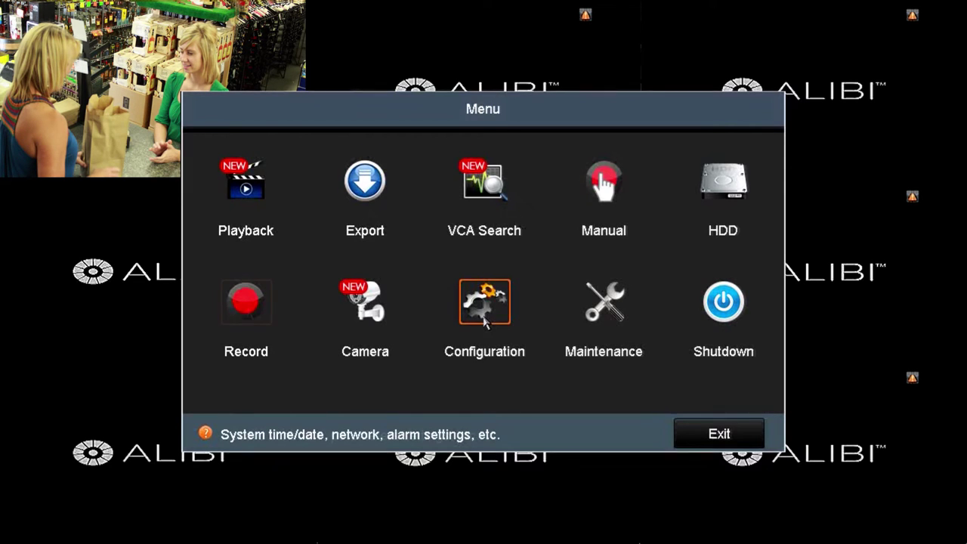
- Fill Camera 01's schedule with POS recording for Mon–Sun, 0–24 h, and apply it
{"action": "left_click", "coordinate": [248, 311]}
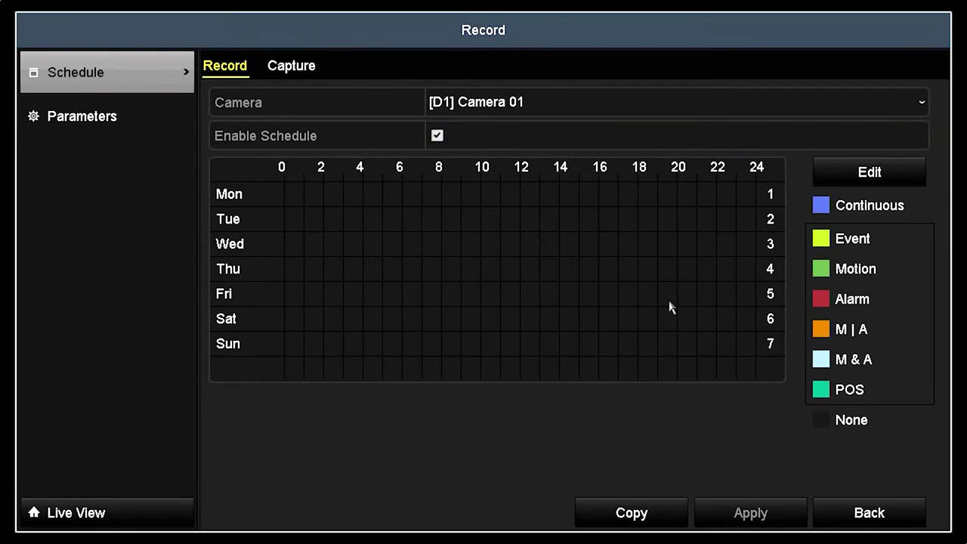
{"action": "left_click", "coordinate": [850, 389]}
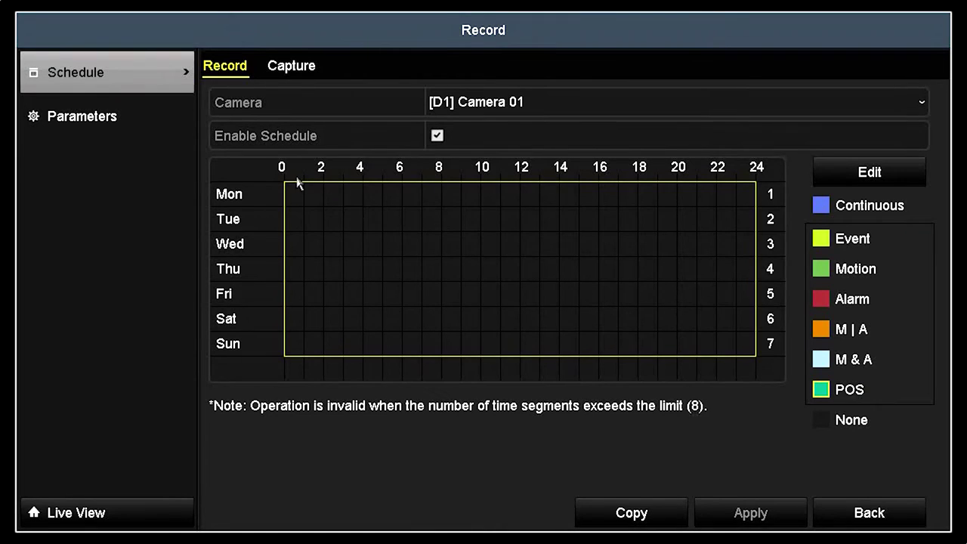
{"action": "left_click_drag", "start_coordinate": [297, 191], "coordinate": [753, 355]}
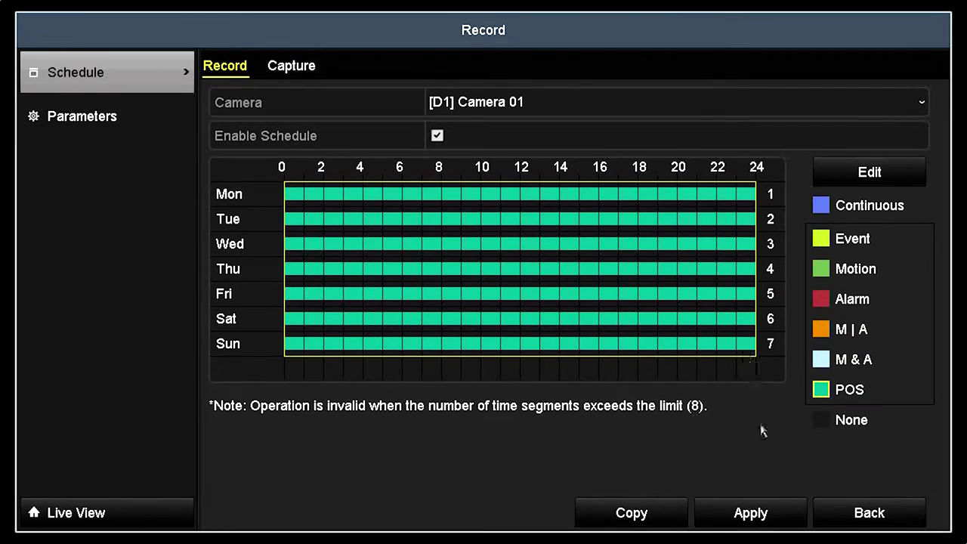
{"action": "left_click", "coordinate": [778, 518]}
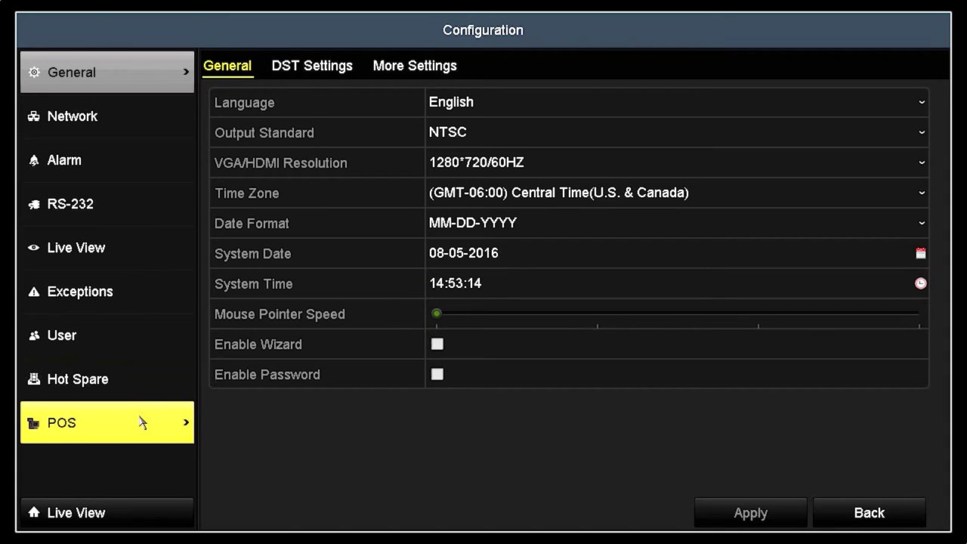
- Assign POS1 to overlay channel D1, apply, and return to the POS Settings page
{"action": "left_click", "coordinate": [110, 425]}
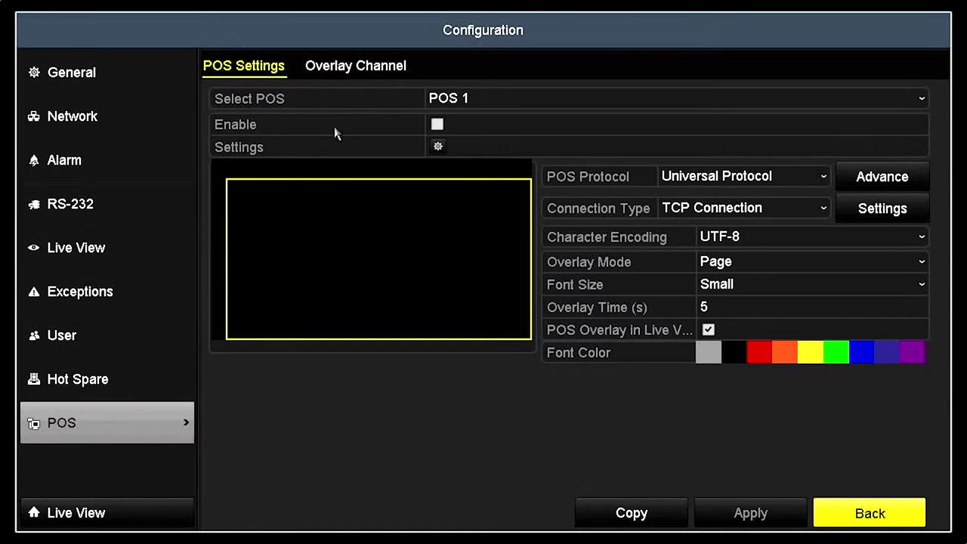
{"action": "left_click", "coordinate": [365, 66]}
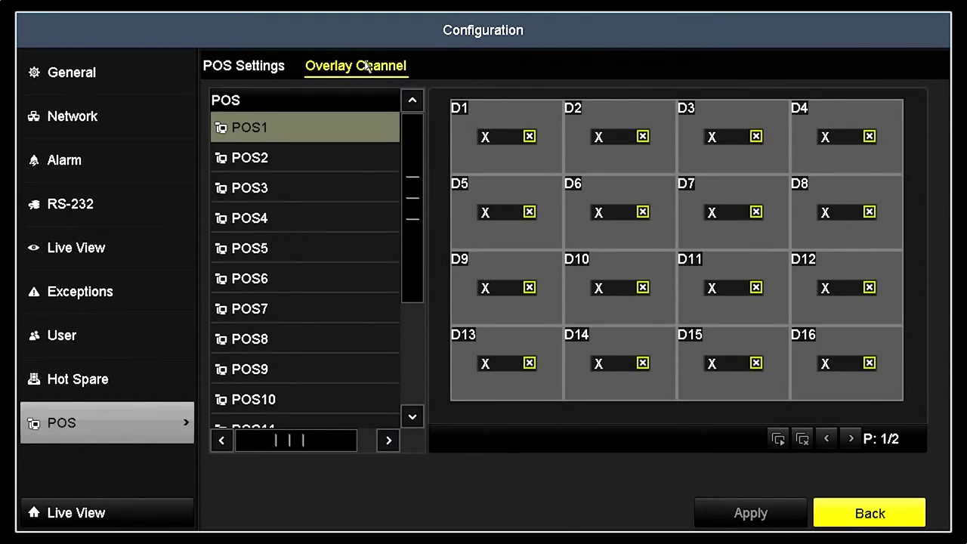
{"action": "left_click", "coordinate": [551, 123]}
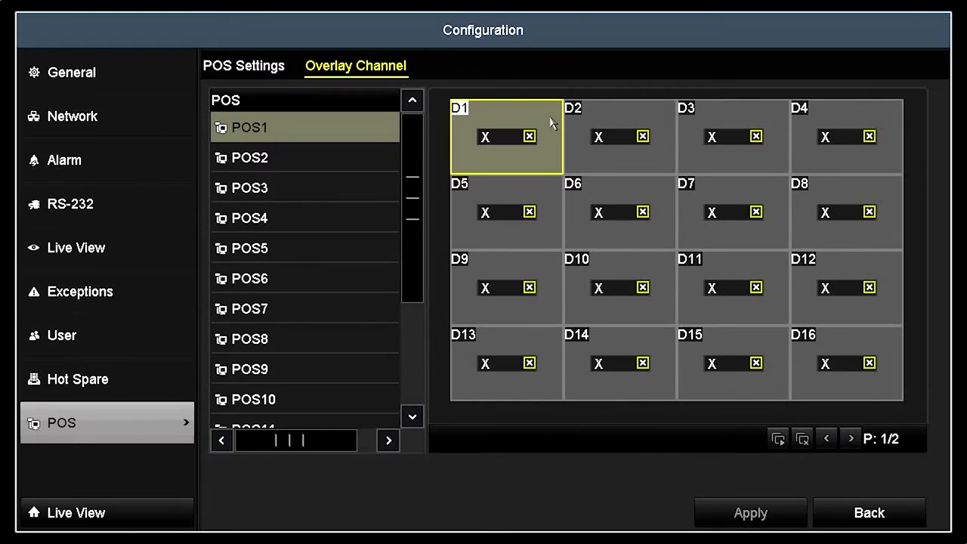
{"action": "left_click", "coordinate": [310, 130]}
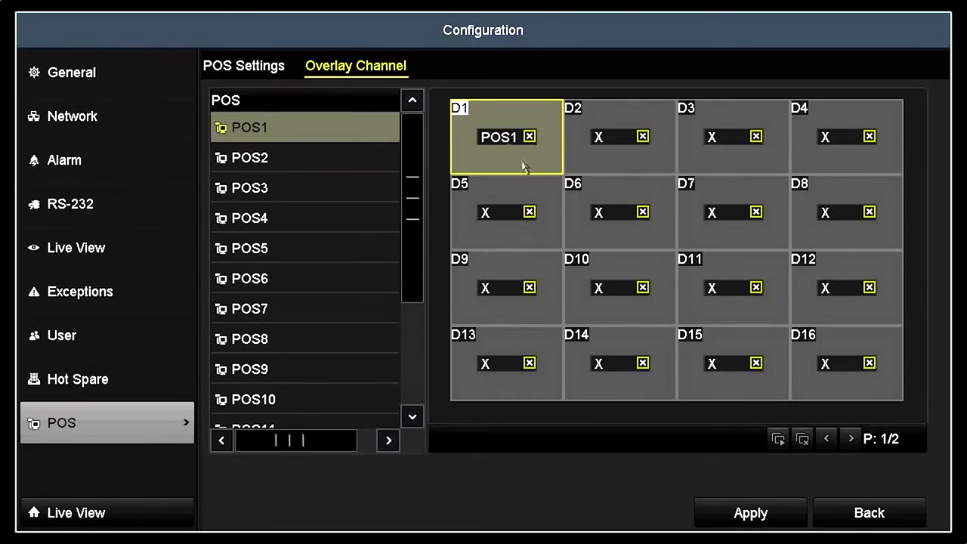
{"action": "left_click", "coordinate": [731, 515]}
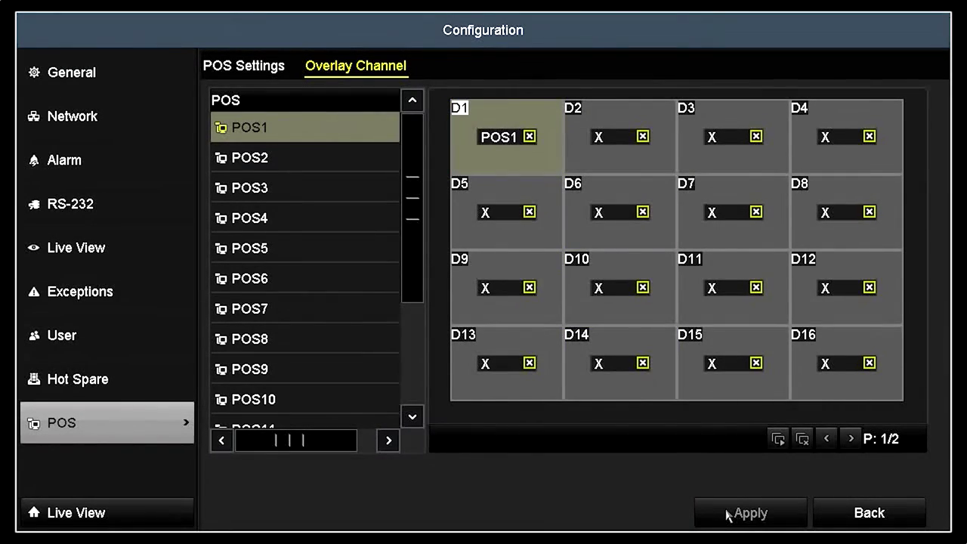
{"action": "left_click", "coordinate": [247, 68]}
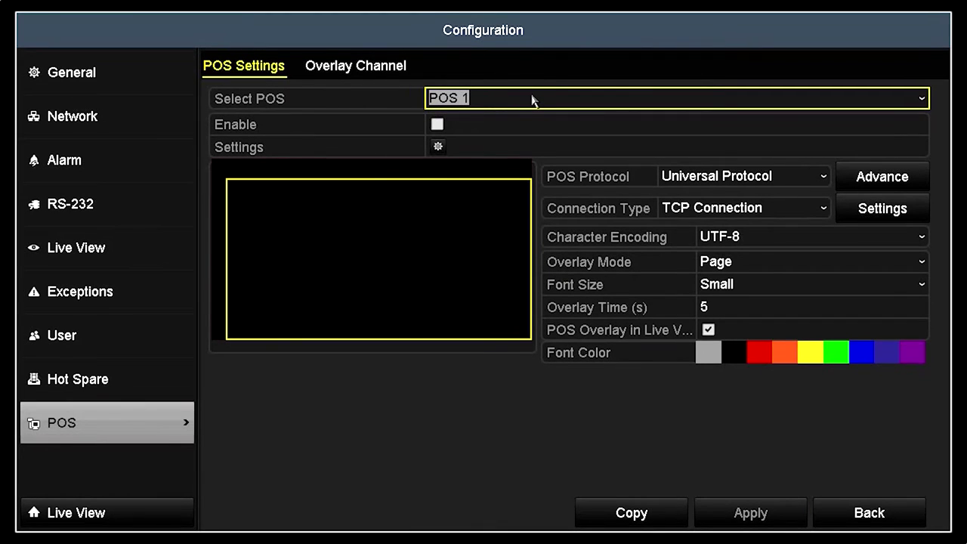
- Enable POS1 with Universal Protocol and a TCP connection on port 10000
{"action": "left_click", "coordinate": [437, 124]}
{"action": "left_click", "coordinate": [474, 148]}
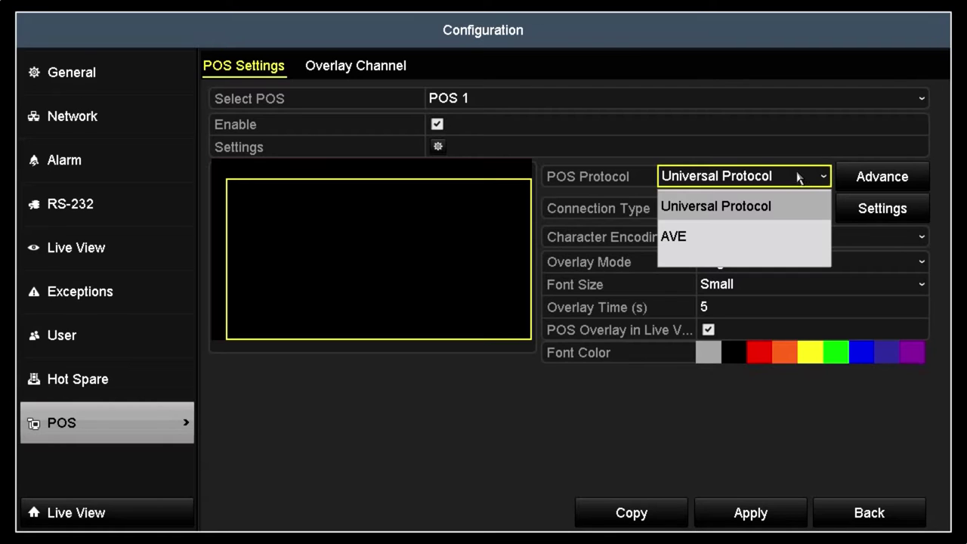
{"action": "left_click", "coordinate": [799, 177]}
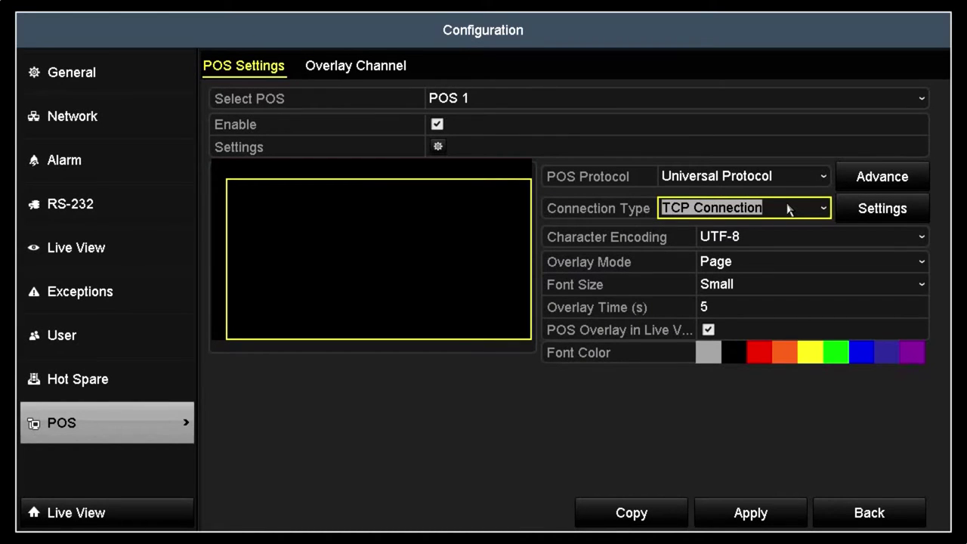
{"action": "left_click", "coordinate": [923, 208]}
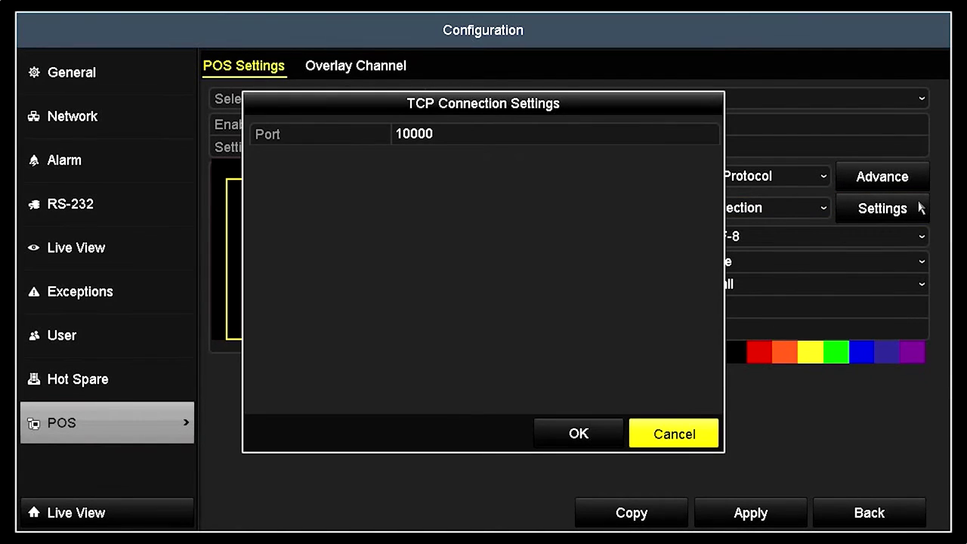
{"action": "left_click", "coordinate": [528, 136]}
{"action": "left_click", "coordinate": [528, 136]}
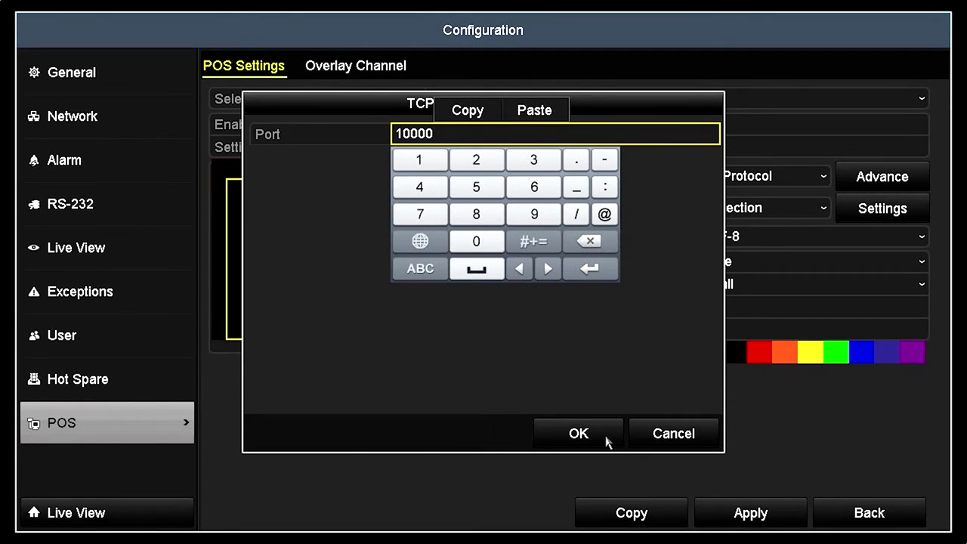
{"action": "left_click", "coordinate": [579, 433]}
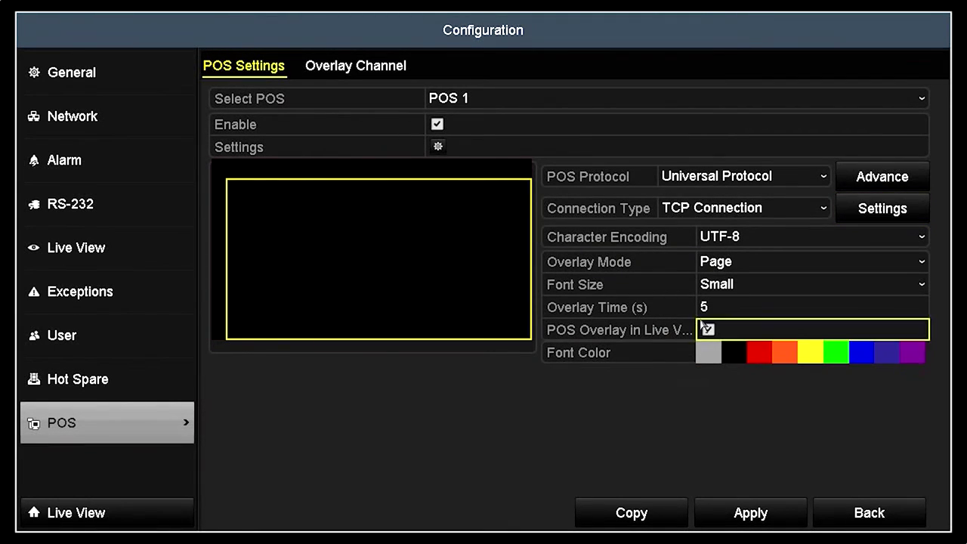
- Keep UTF-8 encoding and Small font, and set the POS overlay mode to Scrolling
{"action": "left_click", "coordinate": [780, 237]}
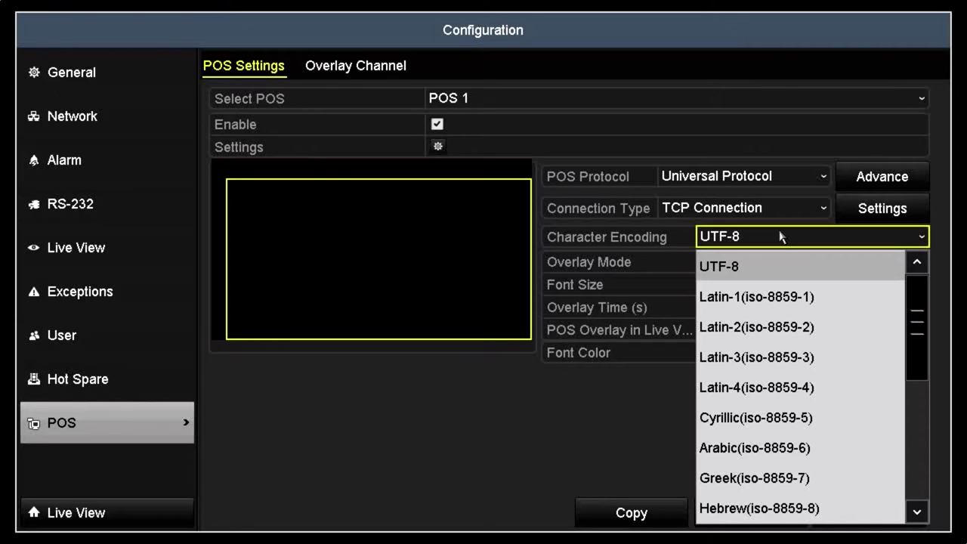
{"action": "left_click", "coordinate": [780, 238]}
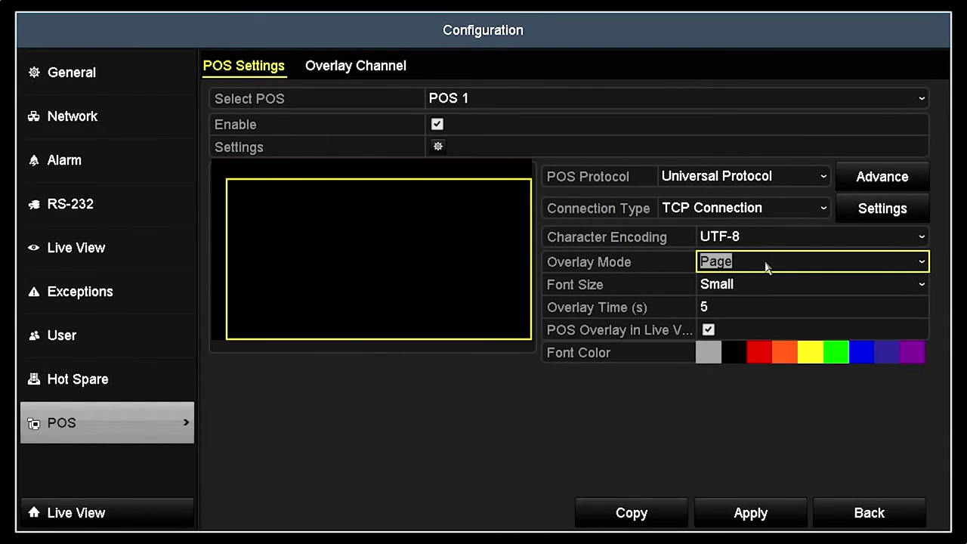
{"action": "left_click", "coordinate": [766, 265]}
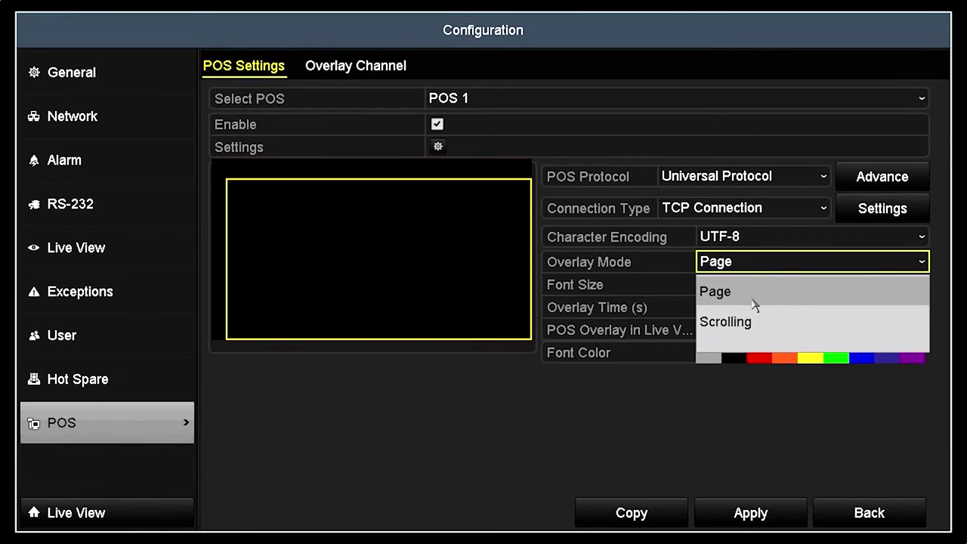
{"action": "left_click", "coordinate": [759, 324]}
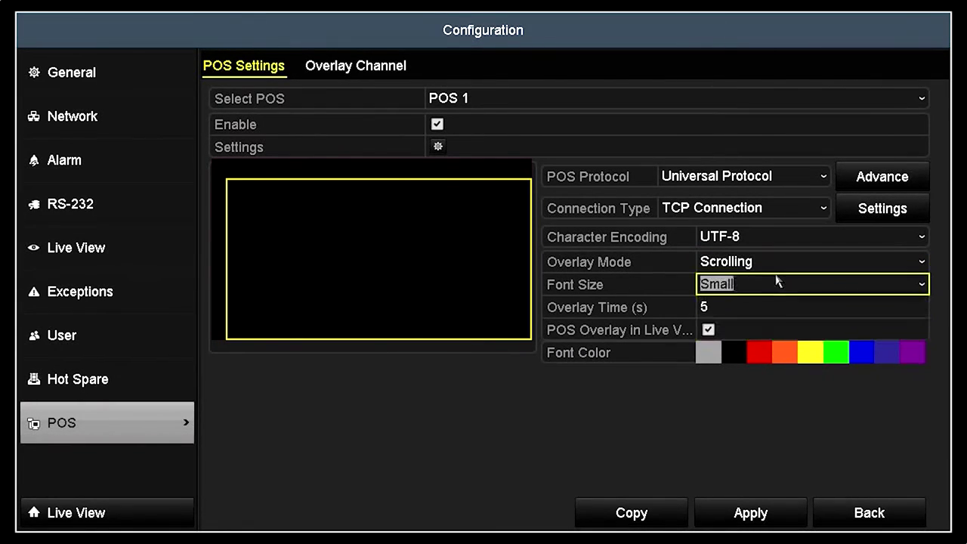
{"action": "left_click", "coordinate": [767, 287]}
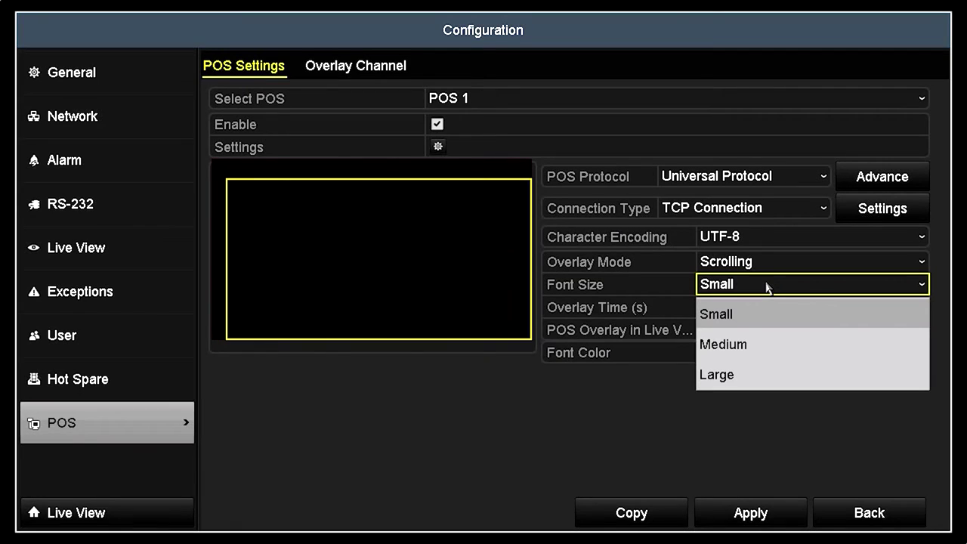
{"action": "left_click", "coordinate": [766, 287]}
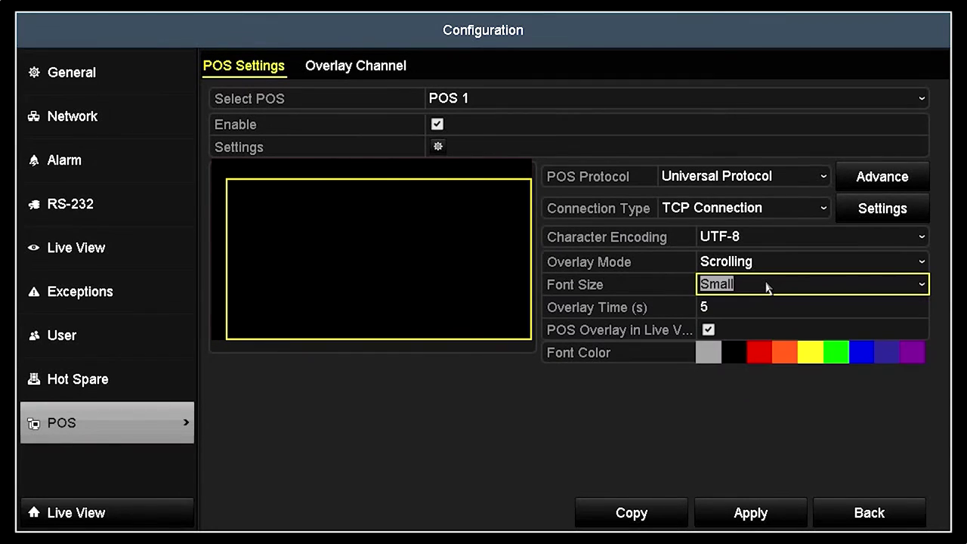
- Set the overlay time to 15 seconds, apply, and show the Advance line-tag options
{"action": "left_click", "coordinate": [748, 305]}
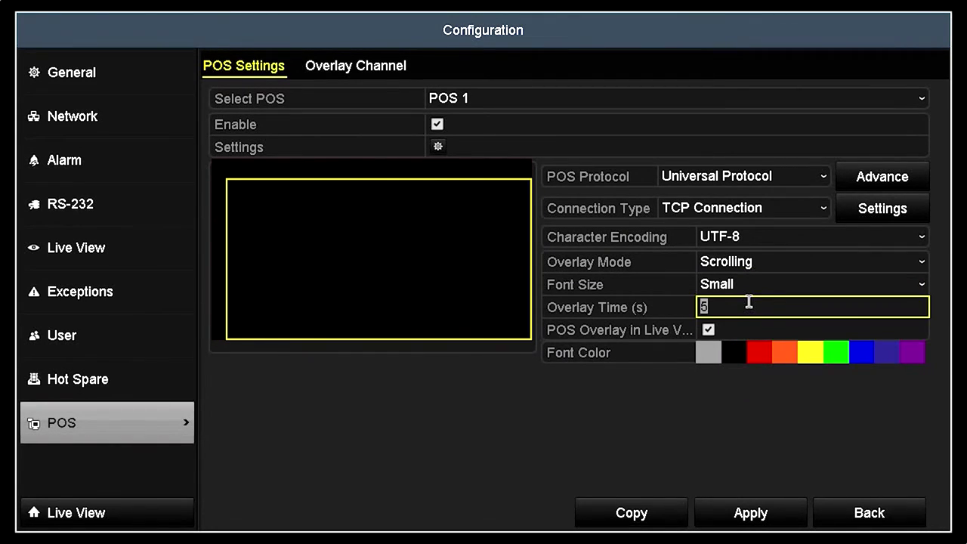
{"action": "left_click", "coordinate": [748, 303]}
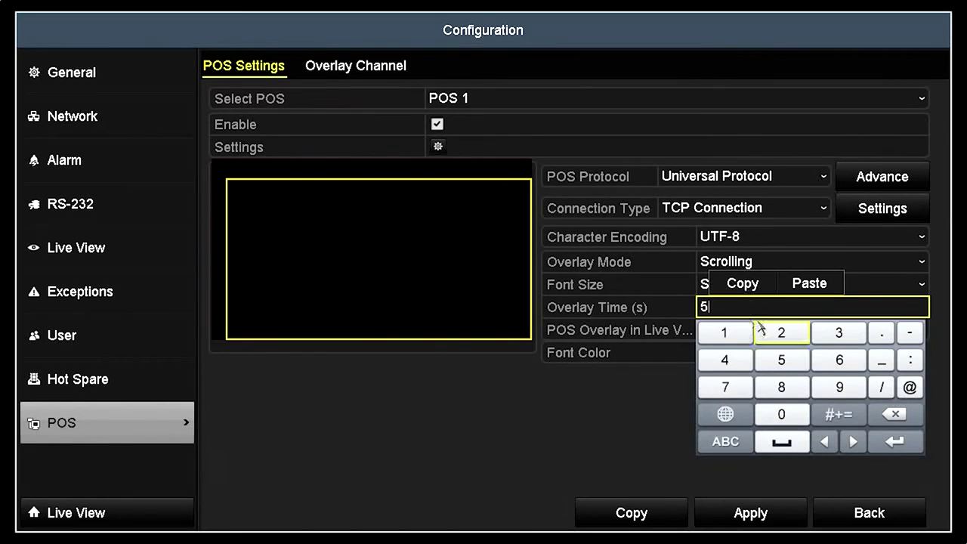
{"action": "left_click", "coordinate": [723, 332]}
{"action": "left_click", "coordinate": [904, 444]}
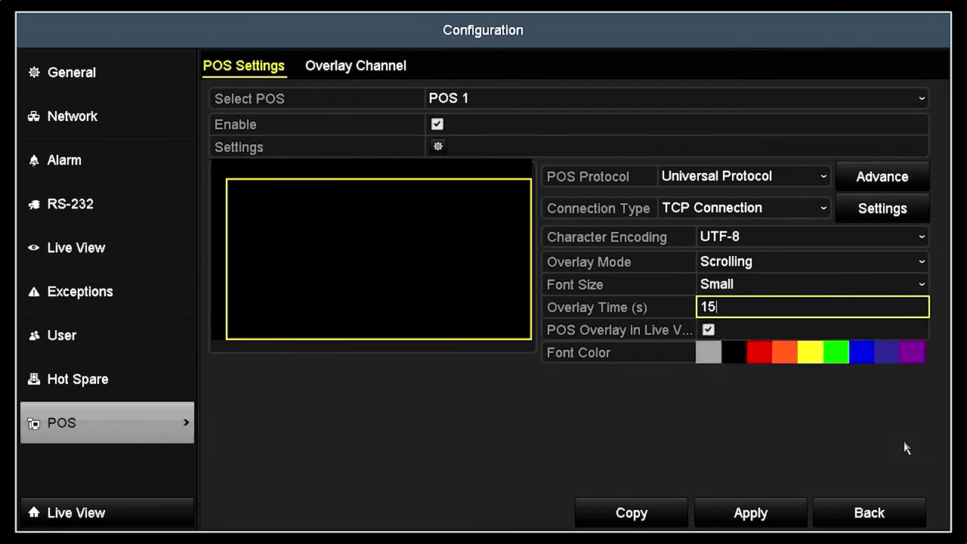
{"action": "left_click", "coordinate": [781, 508]}
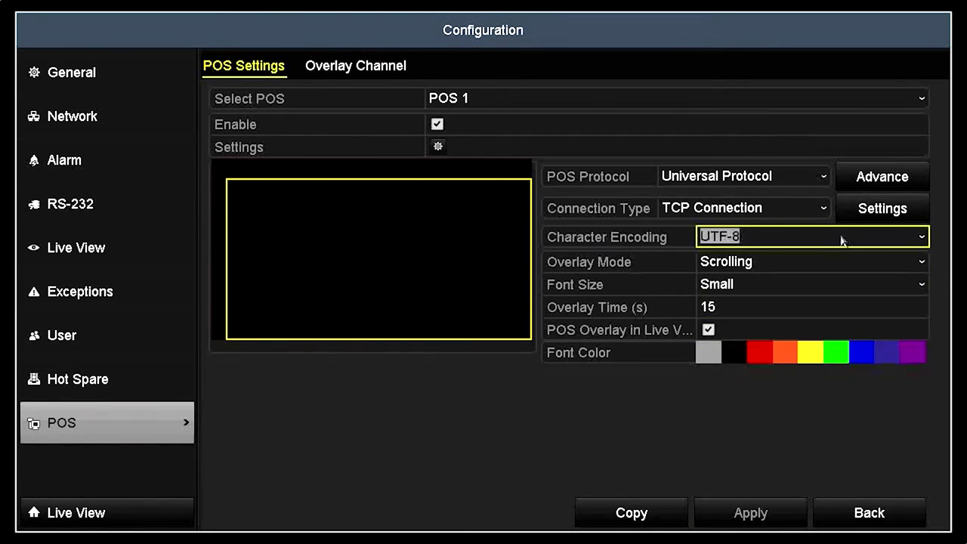
{"action": "left_click", "coordinate": [846, 182]}
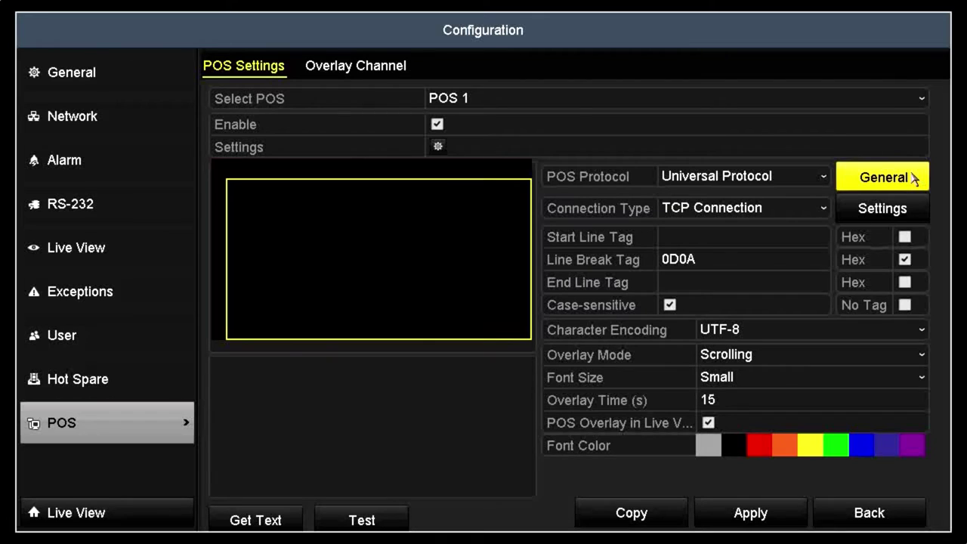
- Start Get Text capture so the ABSOLUT VODKA 750ML sale line appears in POS 1's preview
{"action": "left_click", "coordinate": [288, 521]}
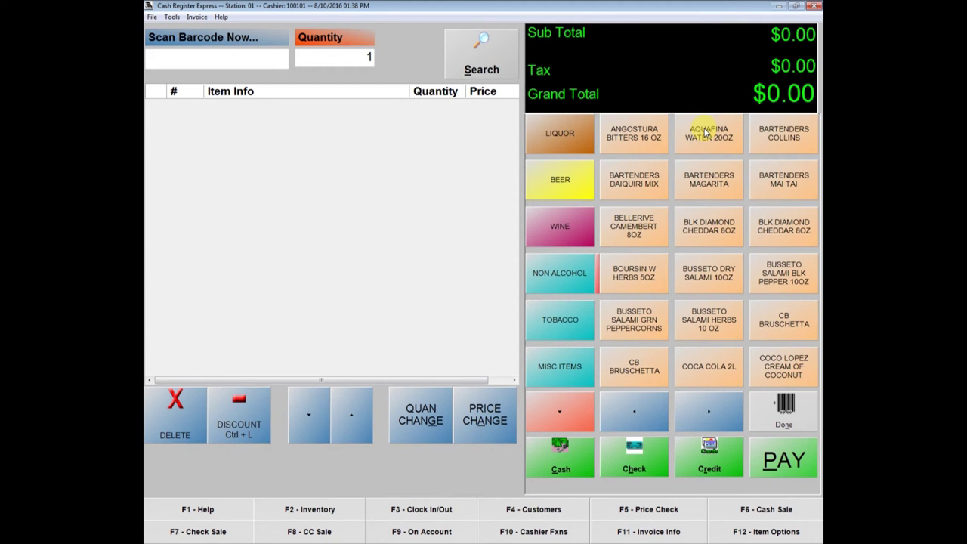
- Ring up Aquafina water, Black Diamond cheddar, CB bruschetta and Wine Made Simple, and pay $21.31 in cash
{"action": "left_click", "coordinate": [704, 133]}
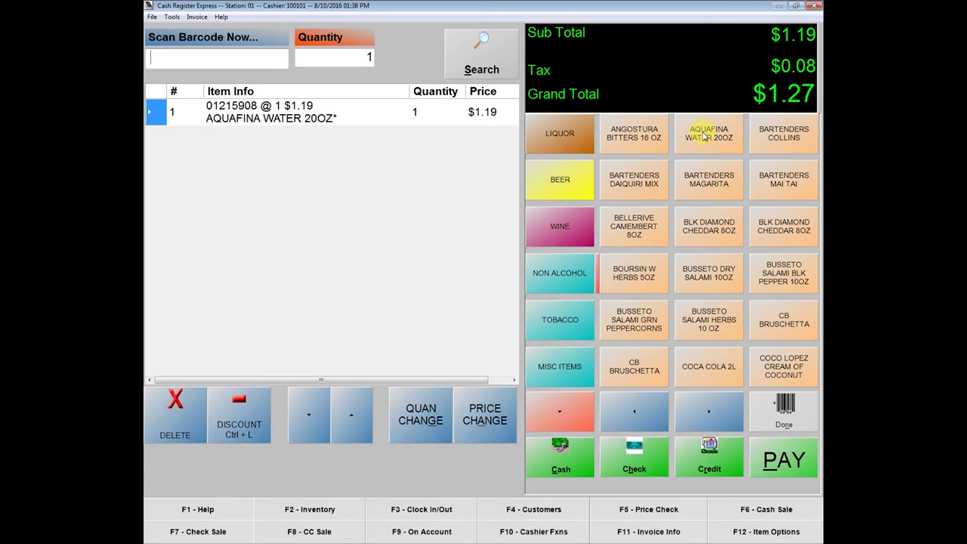
{"action": "left_click", "coordinate": [703, 230]}
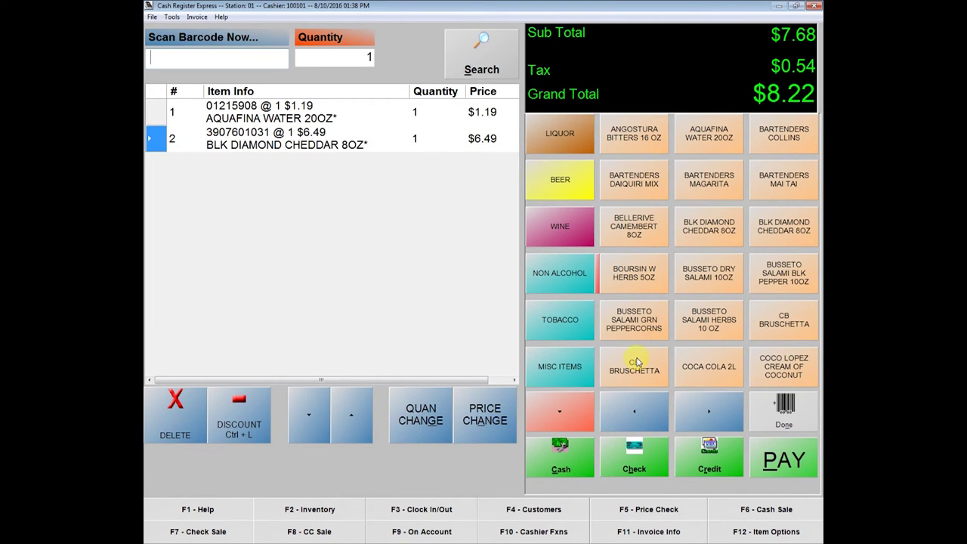
{"action": "left_click", "coordinate": [636, 368]}
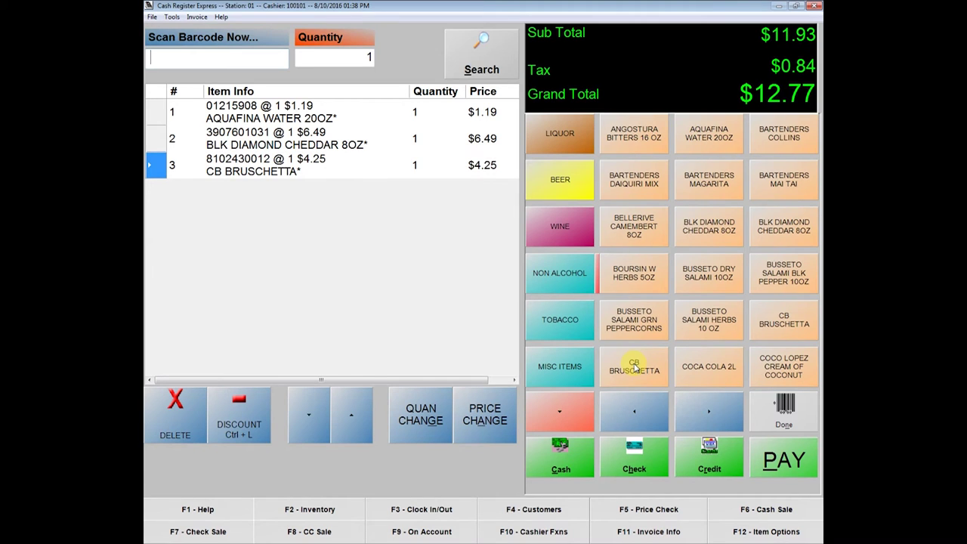
{"action": "left_click", "coordinate": [563, 370]}
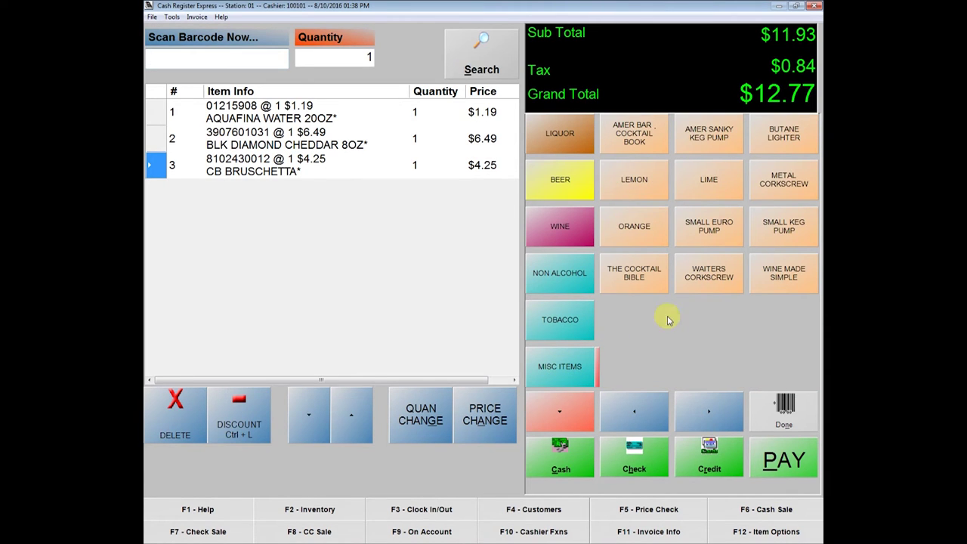
{"action": "left_click", "coordinate": [776, 274]}
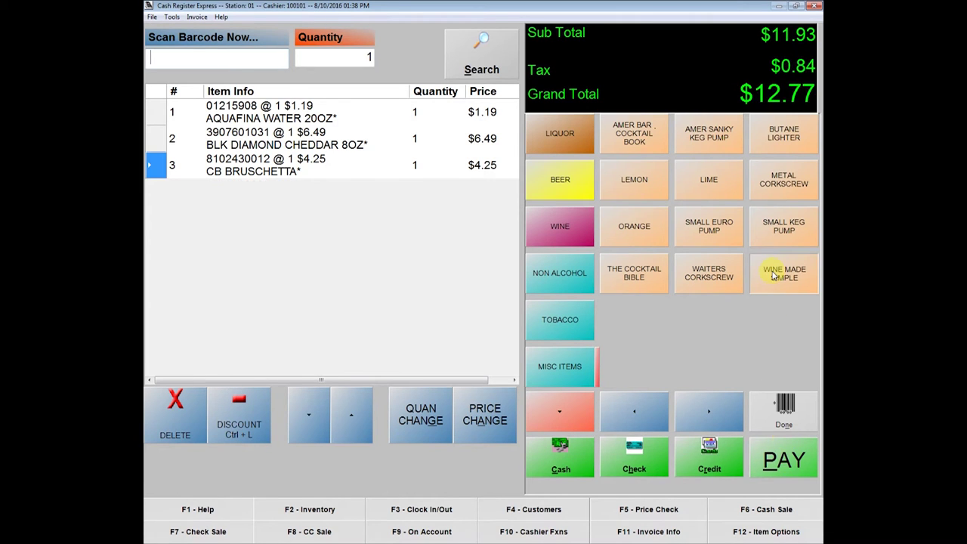
{"action": "left_click", "coordinate": [775, 275]}
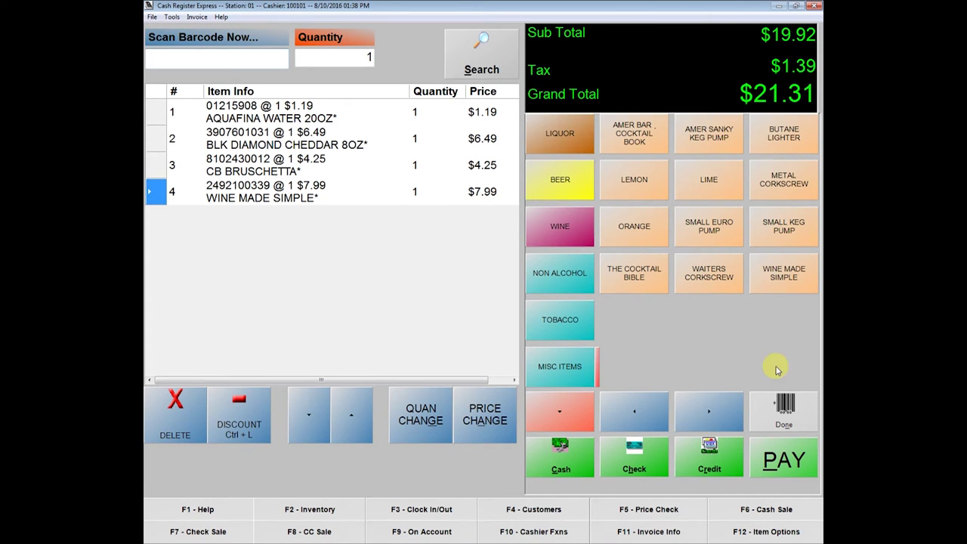
{"action": "left_click", "coordinate": [772, 465]}
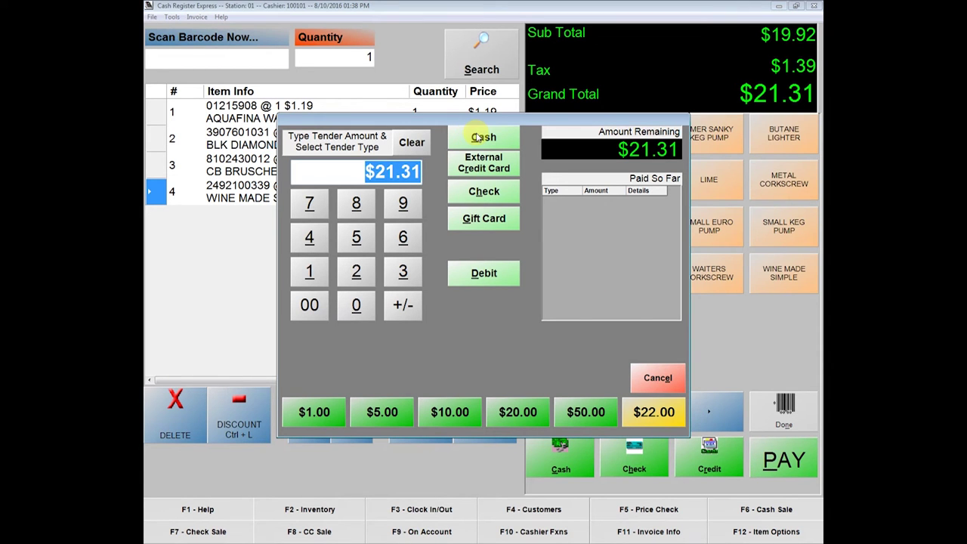
{"action": "left_click", "coordinate": [482, 138]}
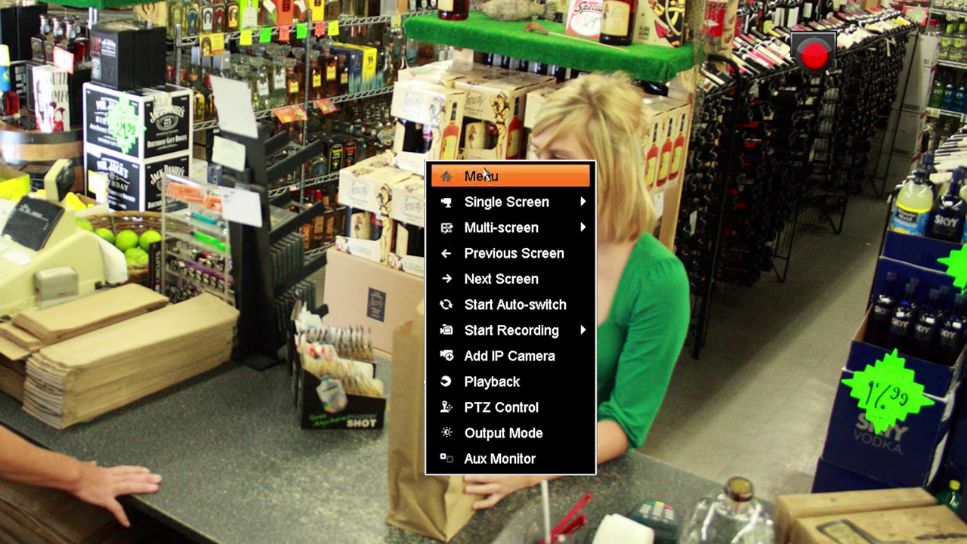
- Open Playback from the main menu and switch it to event search
{"action": "left_click", "coordinate": [484, 175]}
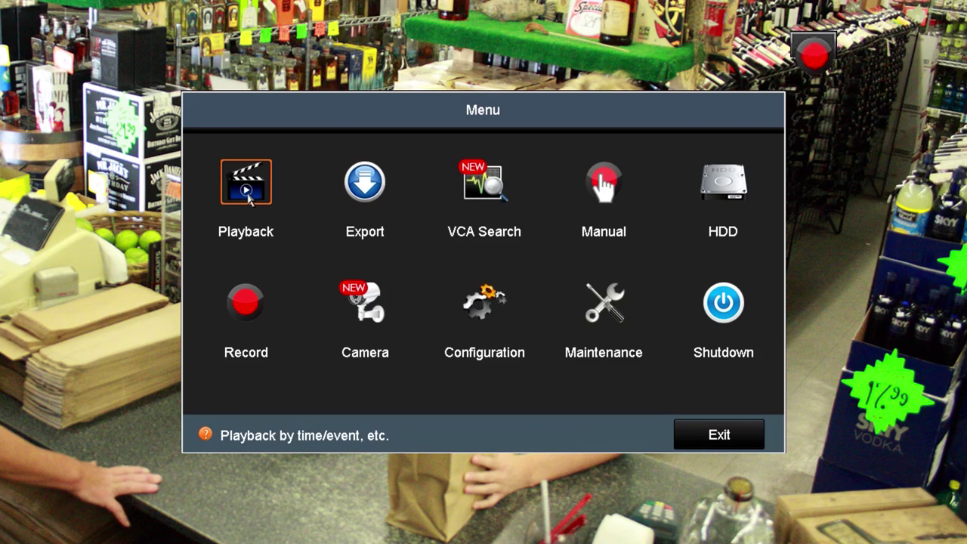
{"action": "left_click", "coordinate": [247, 185]}
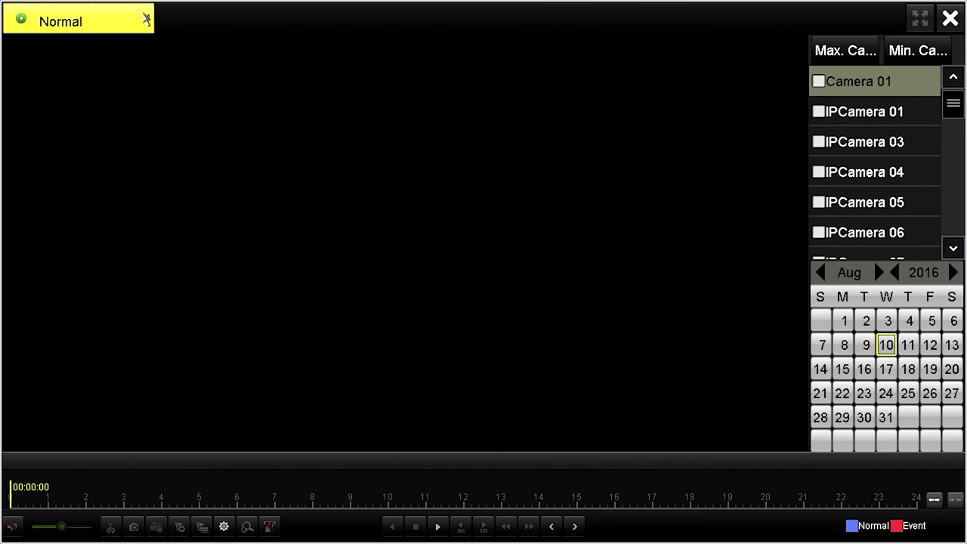
{"action": "left_click", "coordinate": [145, 19]}
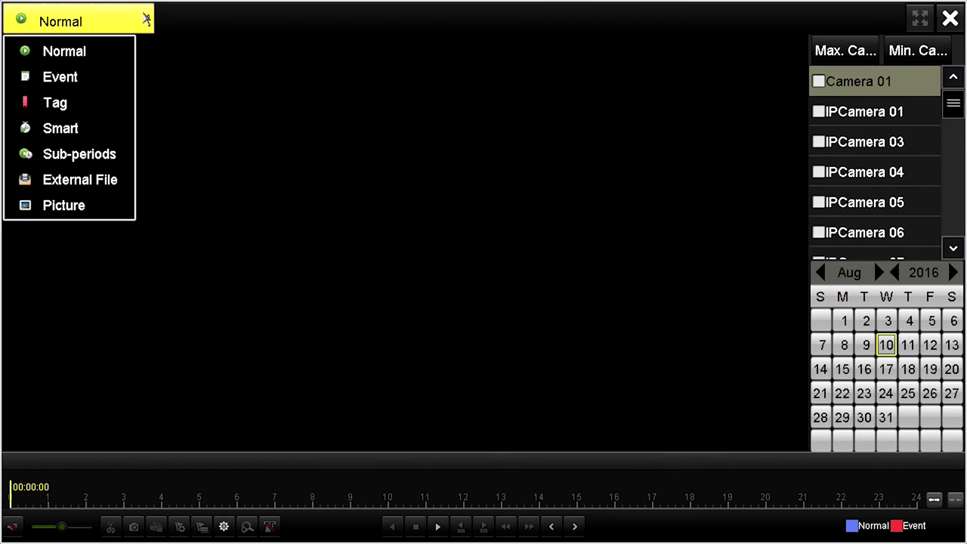
{"action": "left_click", "coordinate": [116, 79]}
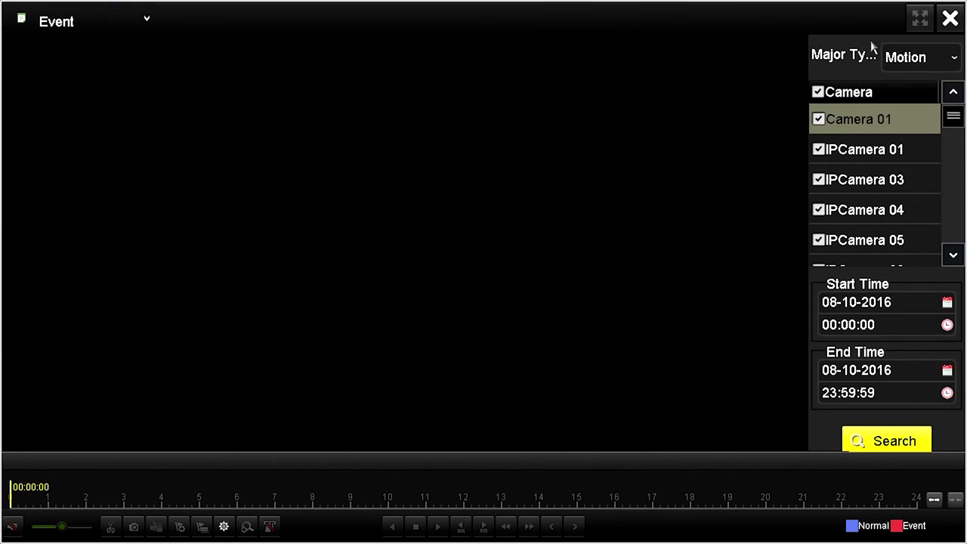
- Search POS events on Camera 01 only, listing 14 POS1 results for 08-10-2016
{"action": "left_click", "coordinate": [941, 62]}
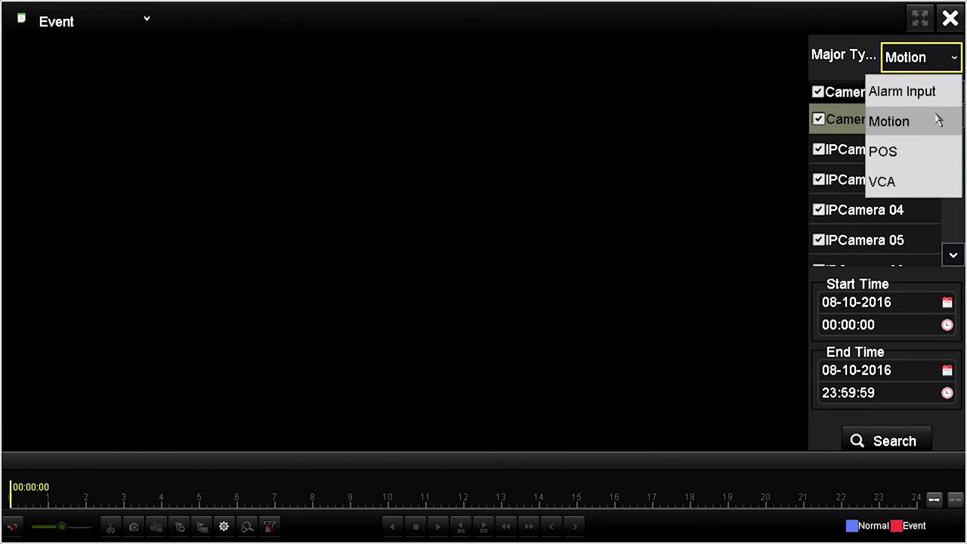
{"action": "left_click", "coordinate": [947, 157]}
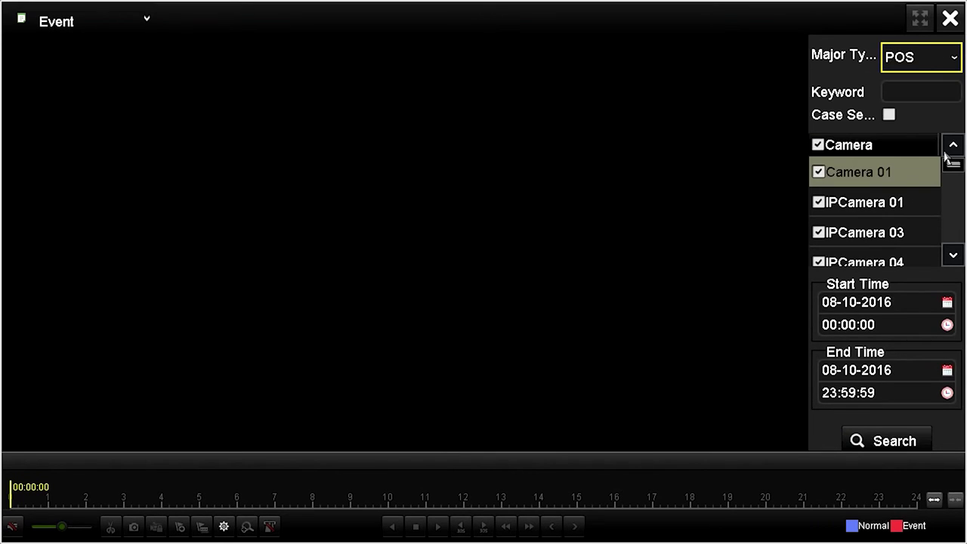
{"action": "left_click", "coordinate": [818, 145]}
{"action": "left_click", "coordinate": [819, 172]}
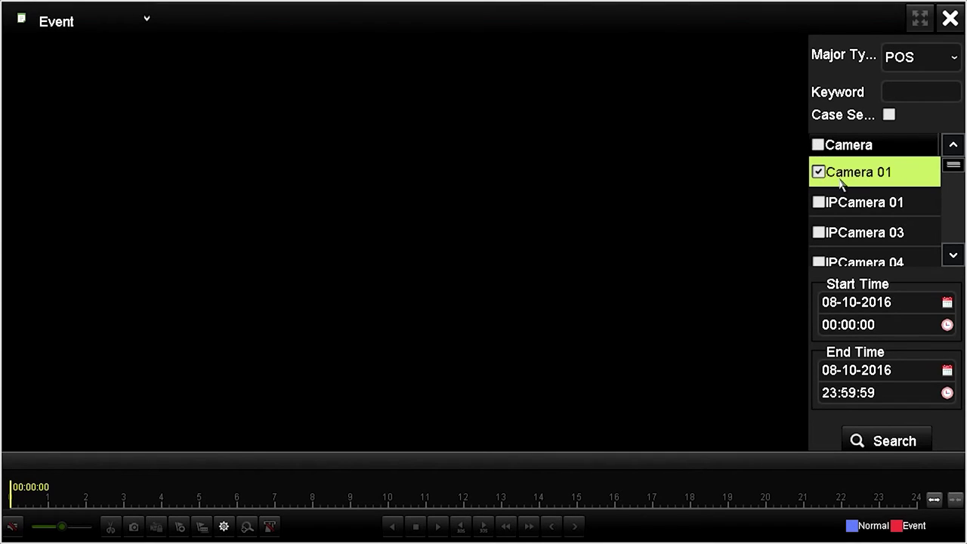
{"action": "left_click", "coordinate": [891, 440]}
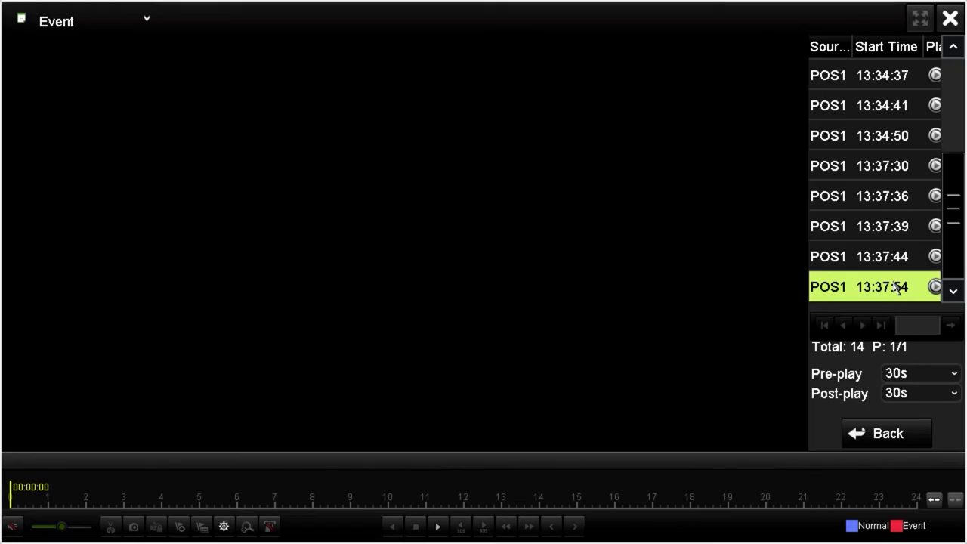
- Replay the 13:37:54 POS1 event with invoice 215's receipt overlay, then return to the search form
{"action": "double_click", "coordinate": [898, 287]}
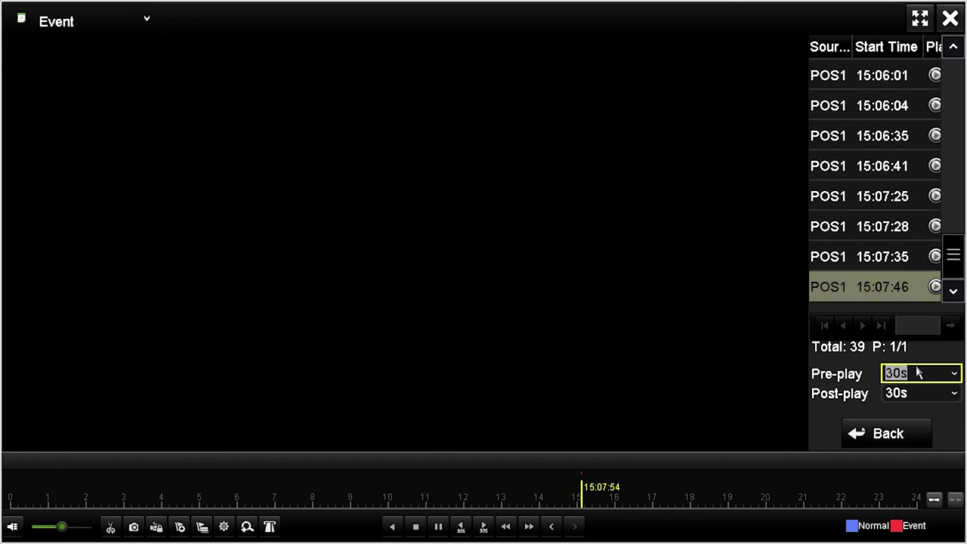
{"action": "left_click", "coordinate": [907, 434]}
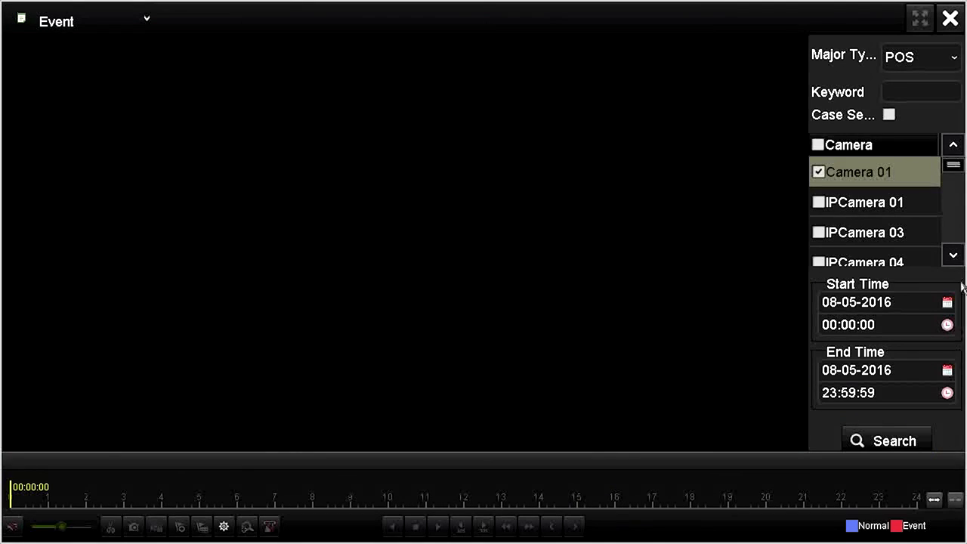
- Enter 'water' as the POS search keyword on the on-screen keyboard
{"action": "left_click", "coordinate": [921, 92]}
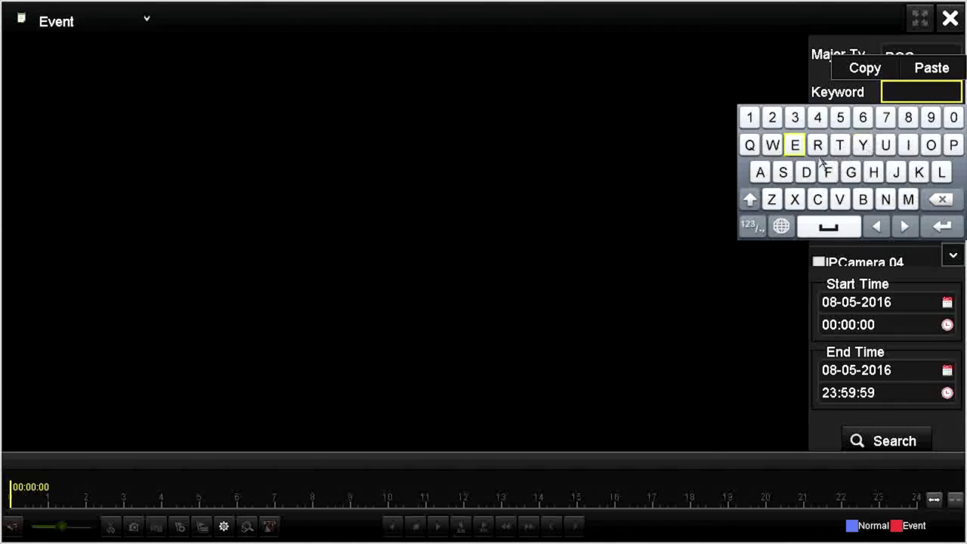
{"action": "left_click", "coordinate": [772, 147]}
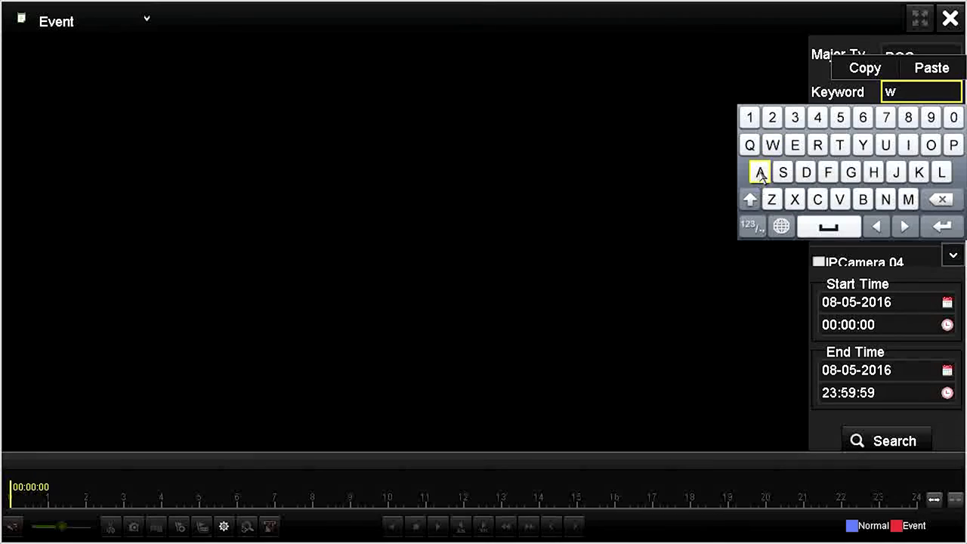
{"action": "left_click", "coordinate": [760, 172]}
{"action": "left_click", "coordinate": [840, 145]}
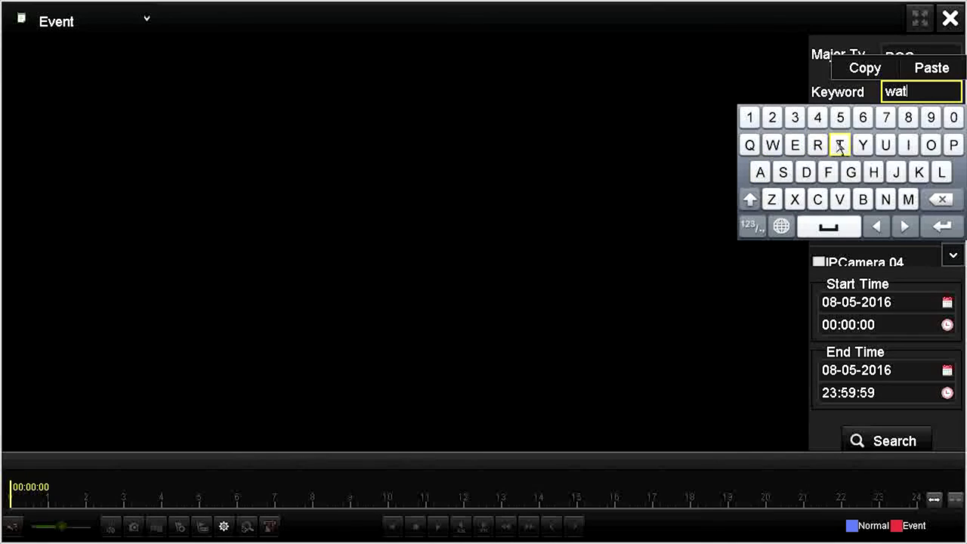
{"action": "left_click", "coordinate": [794, 145]}
{"action": "left_click", "coordinate": [817, 145]}
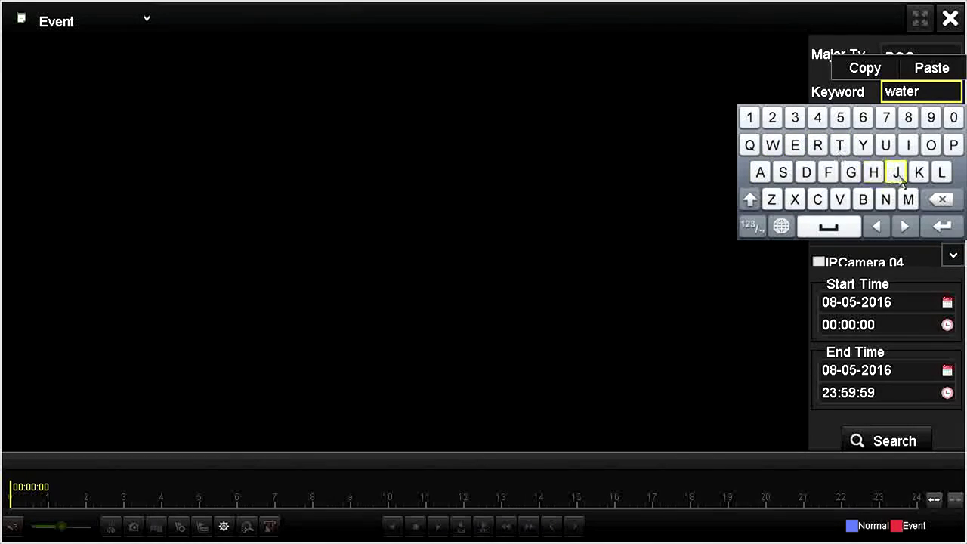
{"action": "left_click", "coordinate": [941, 226]}
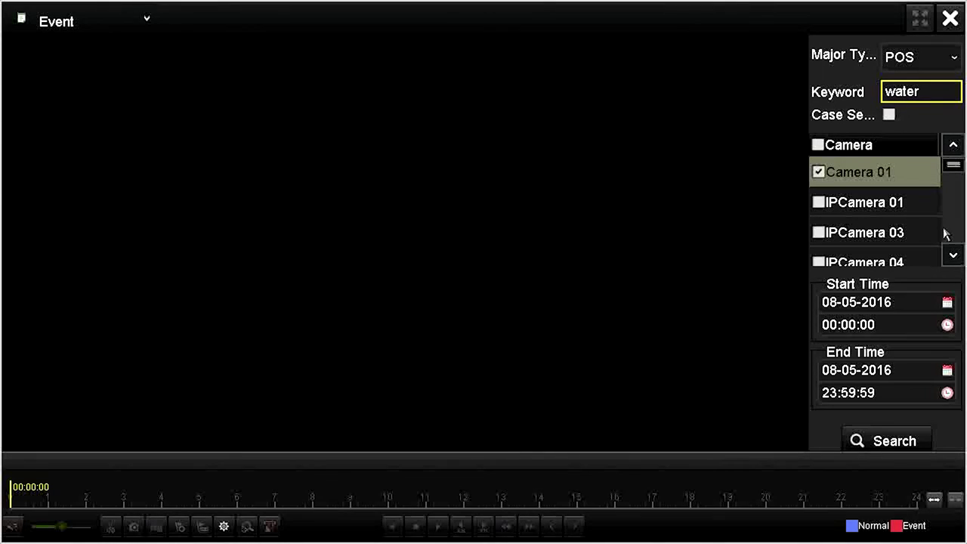
- Search the 'water' POS events, 14 POS1 results, and select the last one, from 13:37:54
{"action": "left_click", "coordinate": [881, 444]}
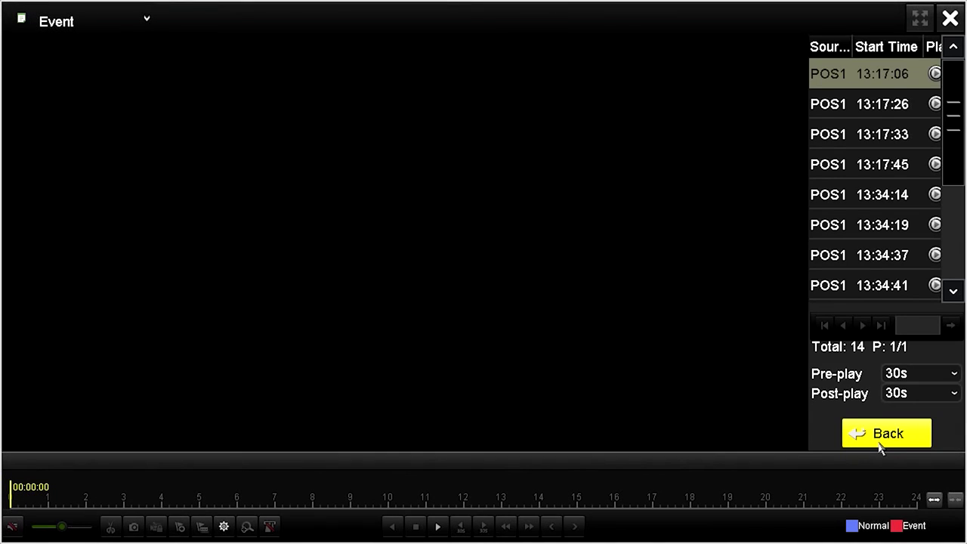
{"action": "left_click", "coordinate": [955, 274]}
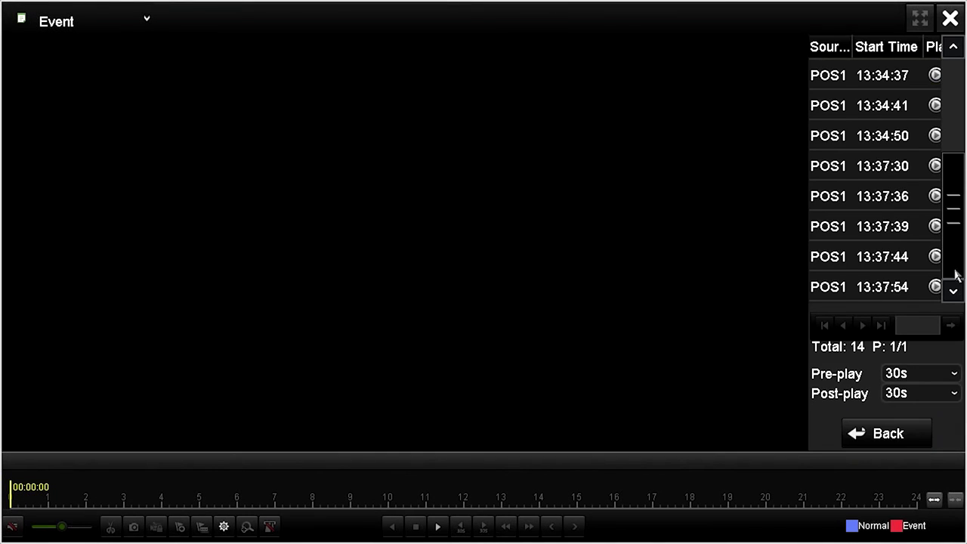
{"action": "left_click", "coordinate": [896, 287]}
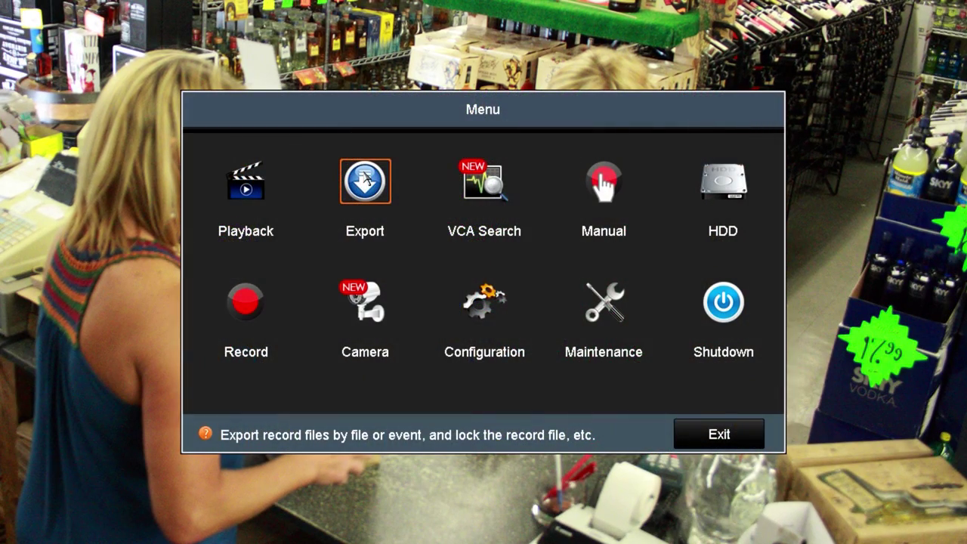
- Search event clips for export with the Major Type set to POS
{"action": "left_click", "coordinate": [366, 178]}
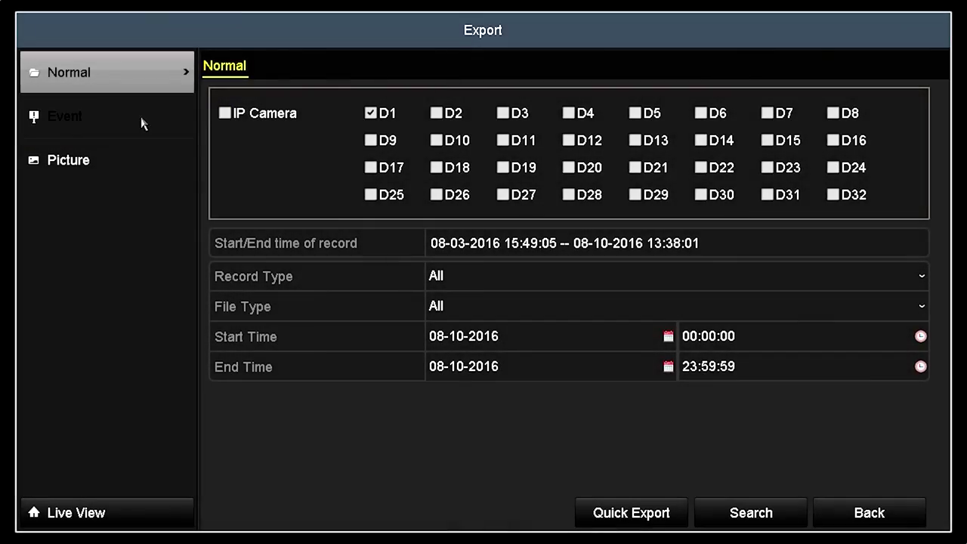
{"action": "left_click", "coordinate": [143, 123]}
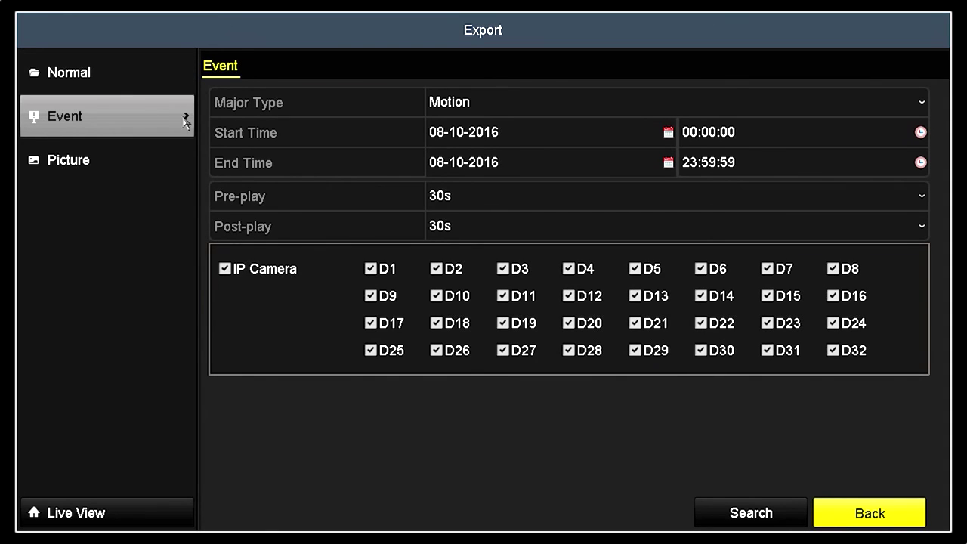
{"action": "left_click", "coordinate": [528, 102]}
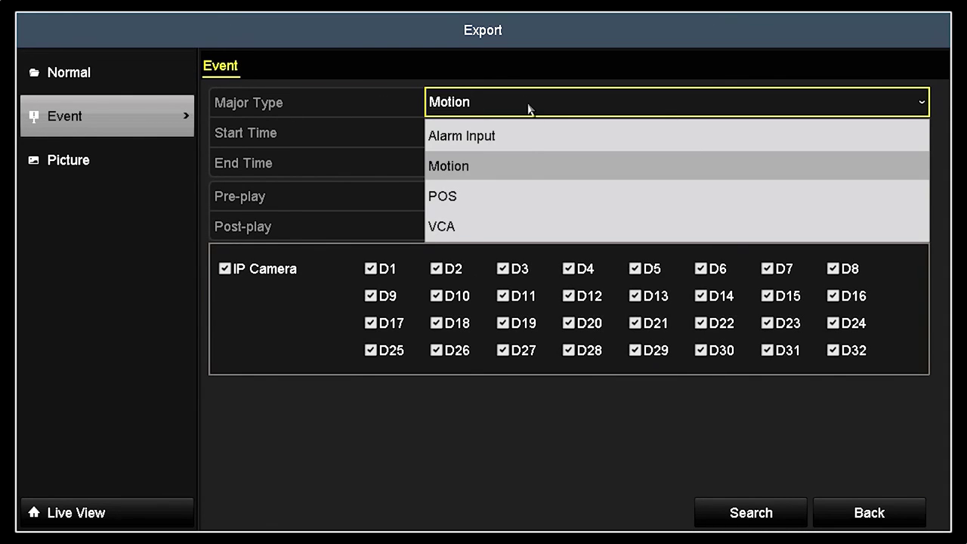
{"action": "left_click", "coordinate": [533, 194]}
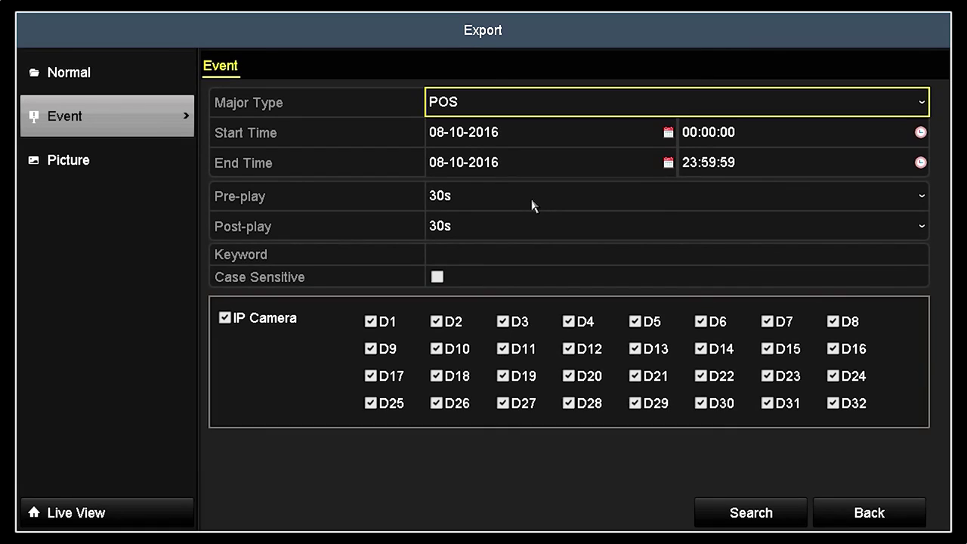
{"action": "left_click", "coordinate": [739, 513]}
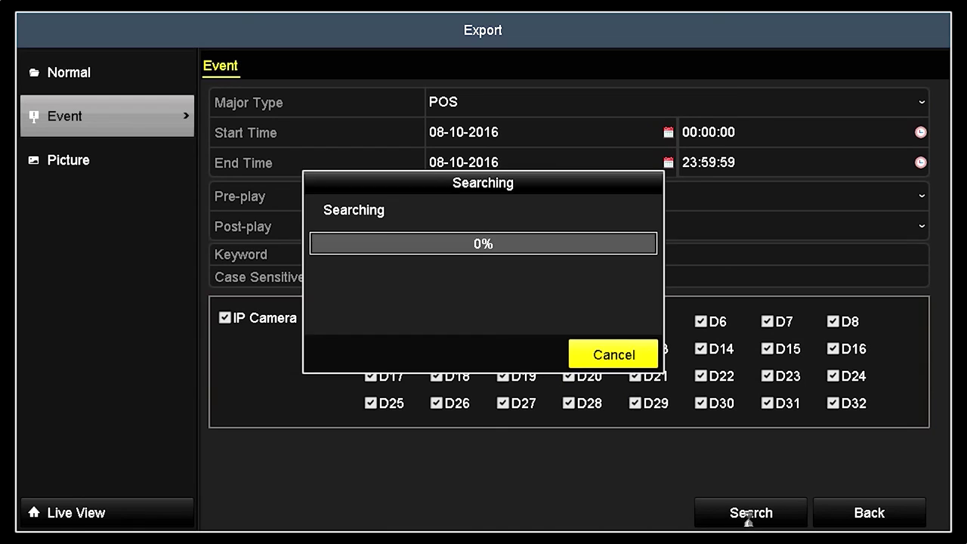
- In list view, tick the 56.13KB D1 clip from 13:37:54 and preview it
{"action": "left_click", "coordinate": [85, 51]}
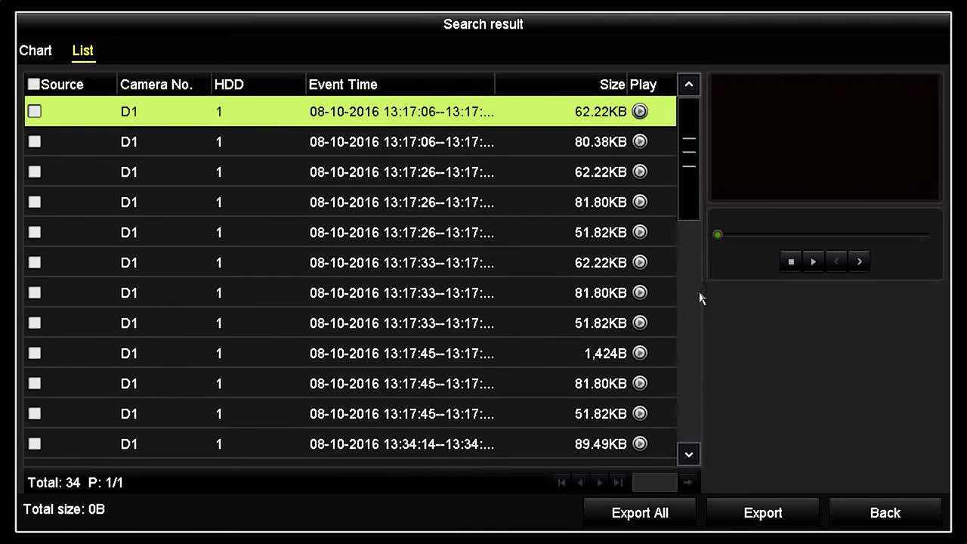
{"action": "left_click", "coordinate": [695, 317]}
{"action": "left_click", "coordinate": [695, 430]}
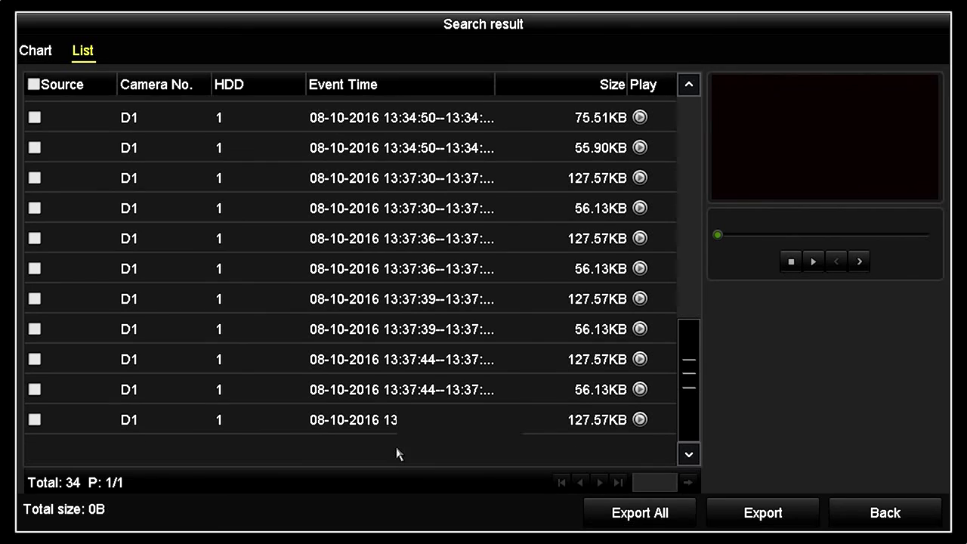
{"action": "left_click", "coordinate": [395, 450]}
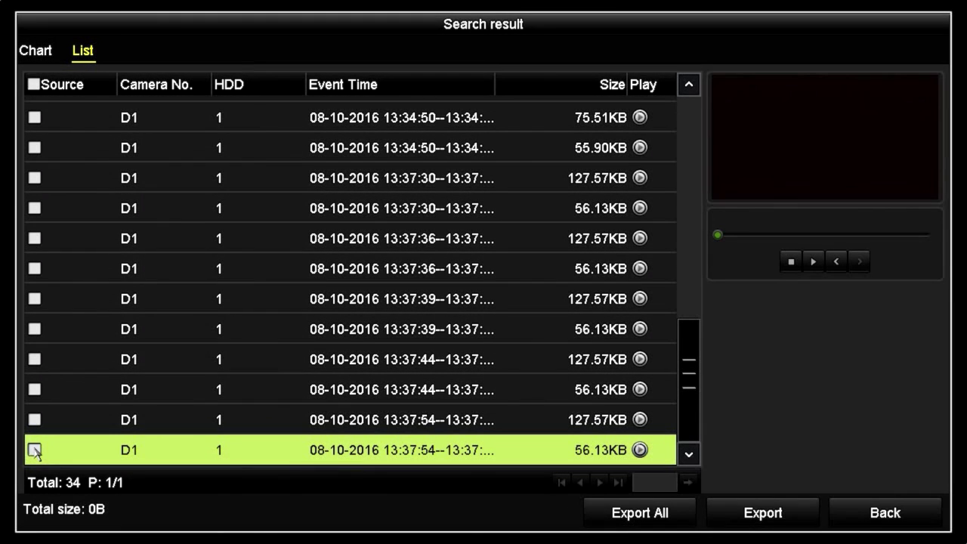
{"action": "left_click", "coordinate": [35, 450]}
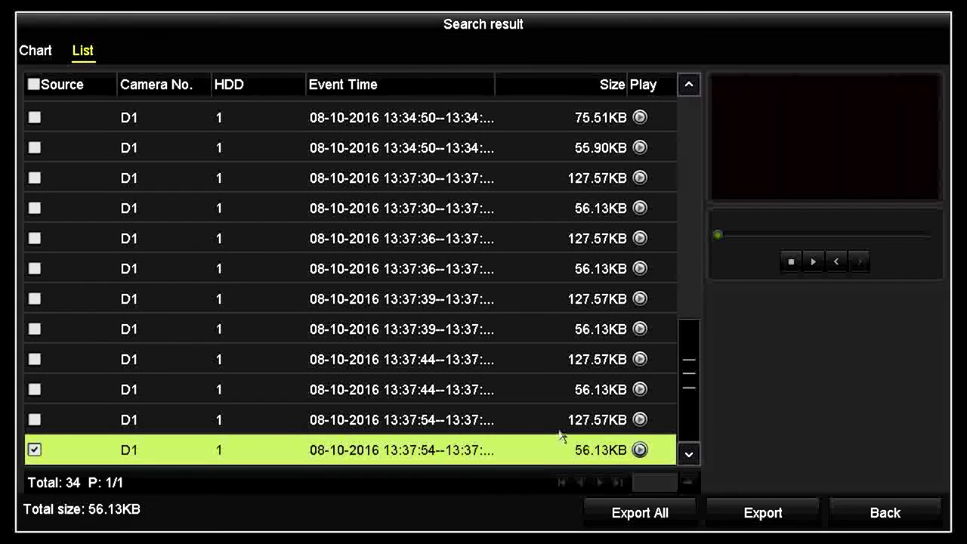
{"action": "left_click", "coordinate": [639, 450]}
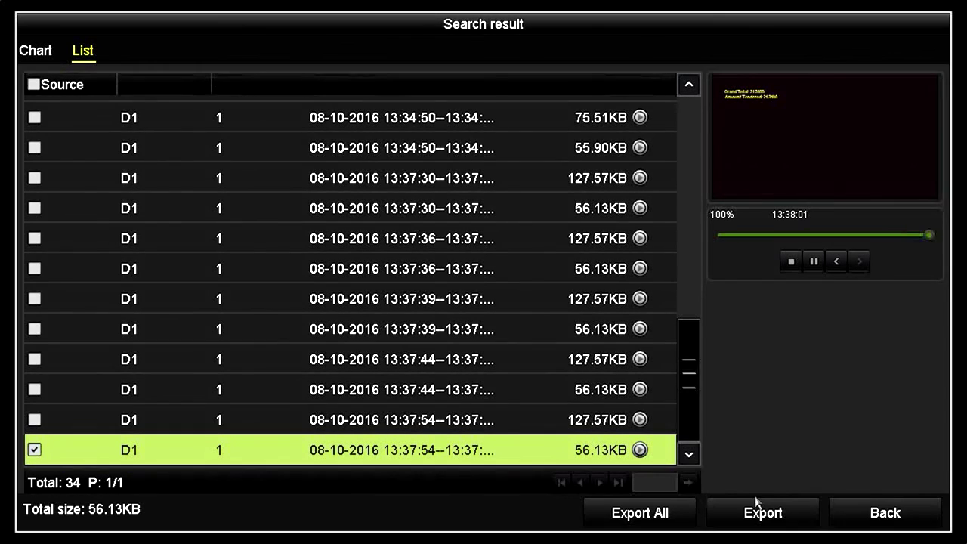
- Export the clip to !Captures on USB Flash Disk 1-1 as pos00_ch01_160810133754.mp4 with player.zip
{"action": "left_click", "coordinate": [775, 518]}
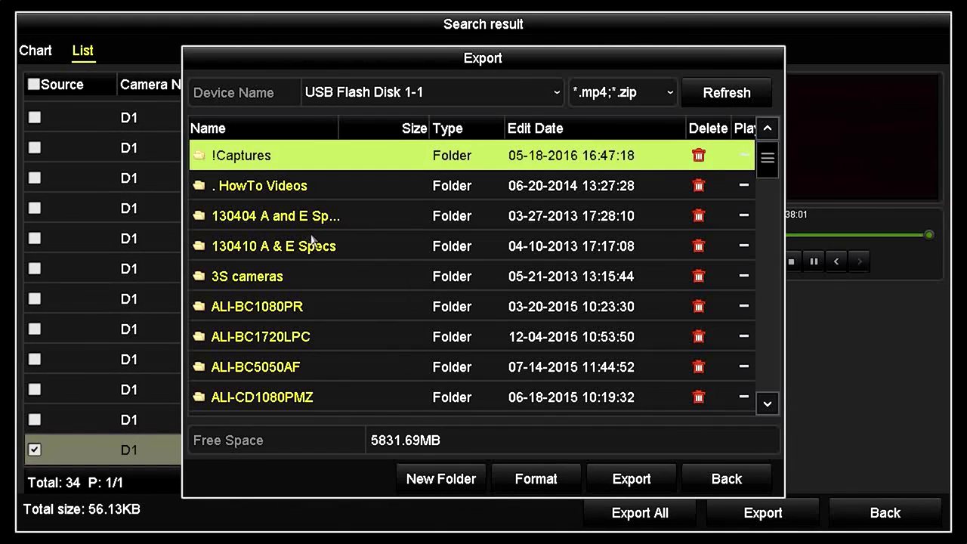
{"action": "double_click", "coordinate": [264, 158]}
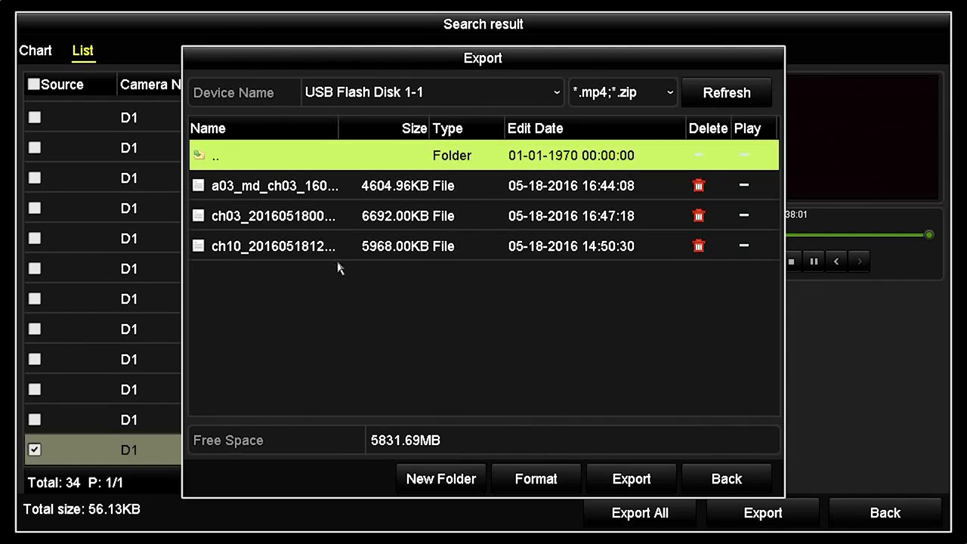
{"action": "left_click", "coordinate": [618, 482]}
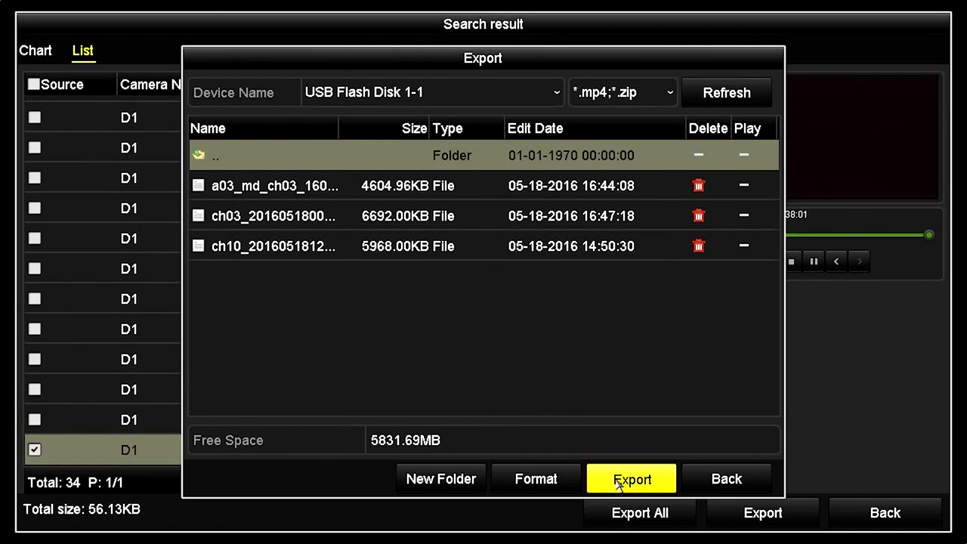
{"action": "left_click", "coordinate": [618, 482]}
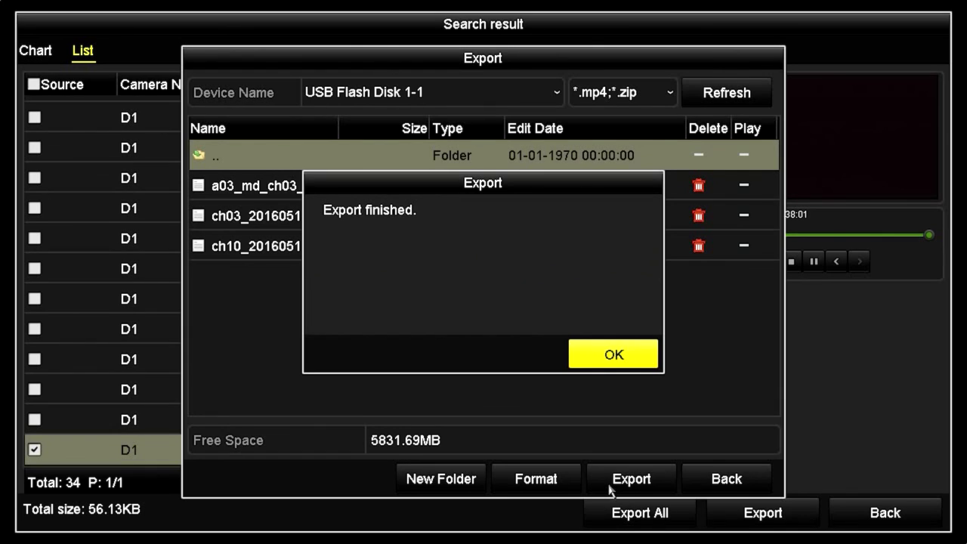
{"action": "left_click", "coordinate": [598, 354]}
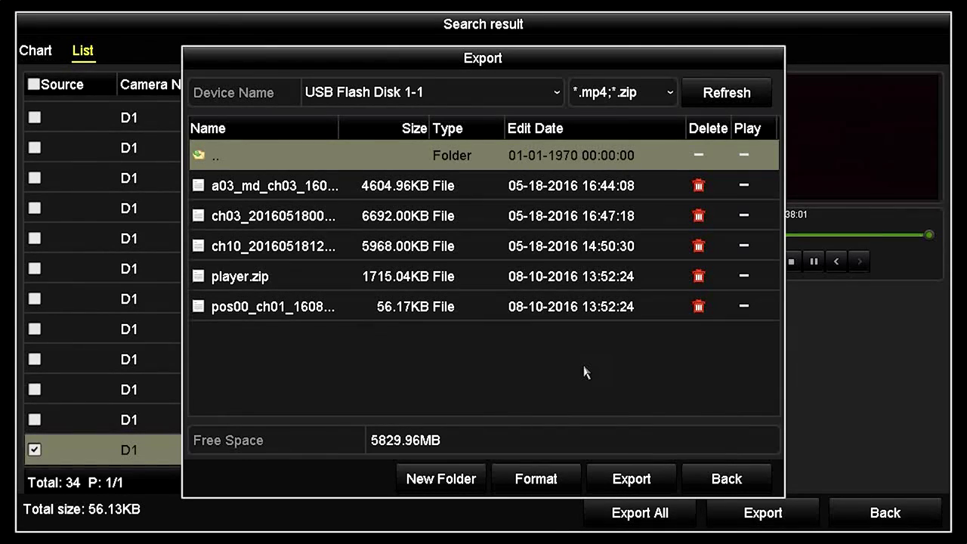
{"action": "left_click", "coordinate": [305, 312]}
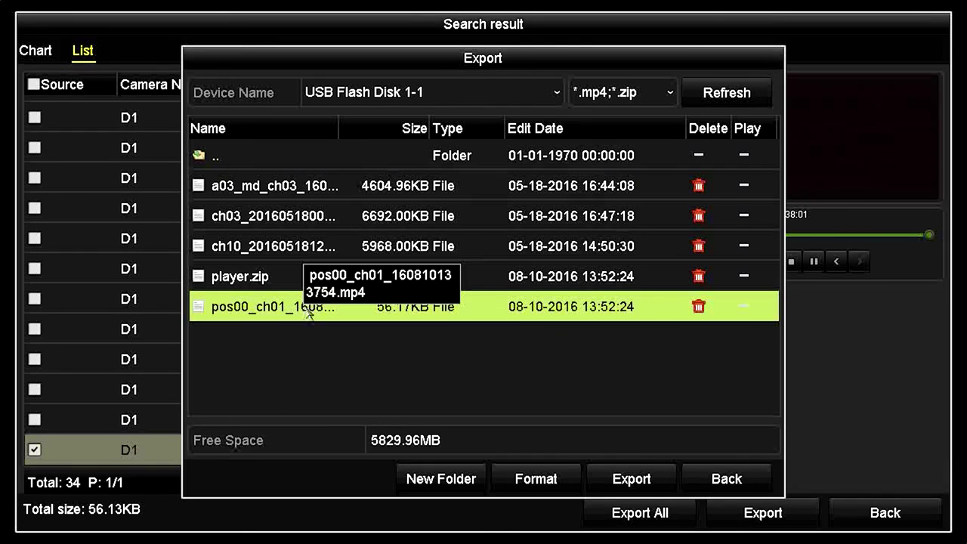